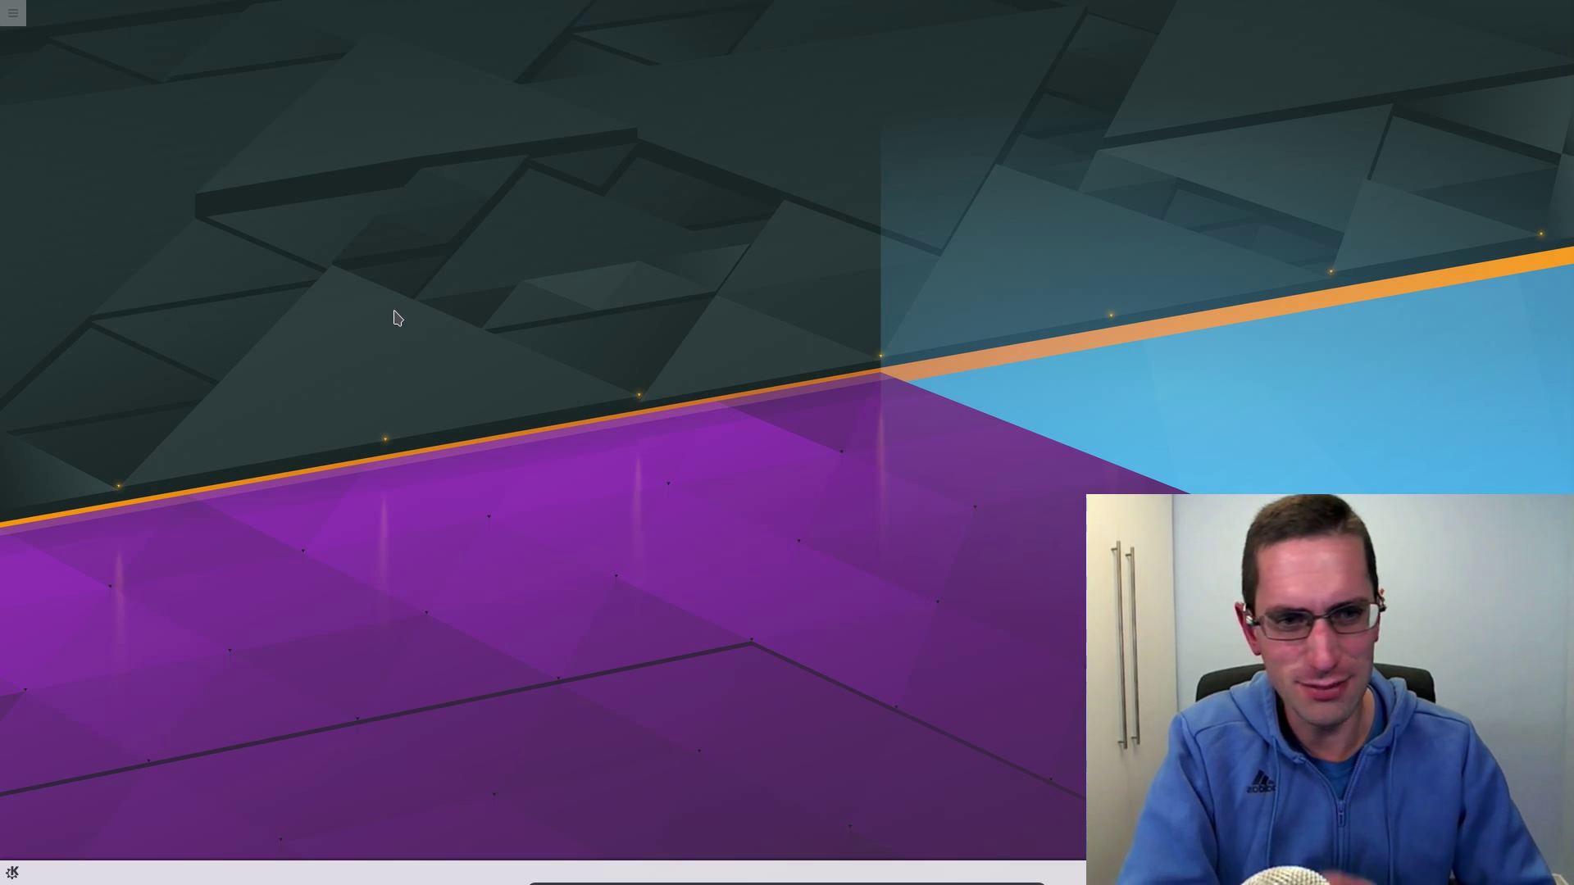
Step: From the desktop toolbox, open Add Widgets, scroll through the widget list, then dismiss it
{"action": "left_click", "coordinate": [14, 12]}
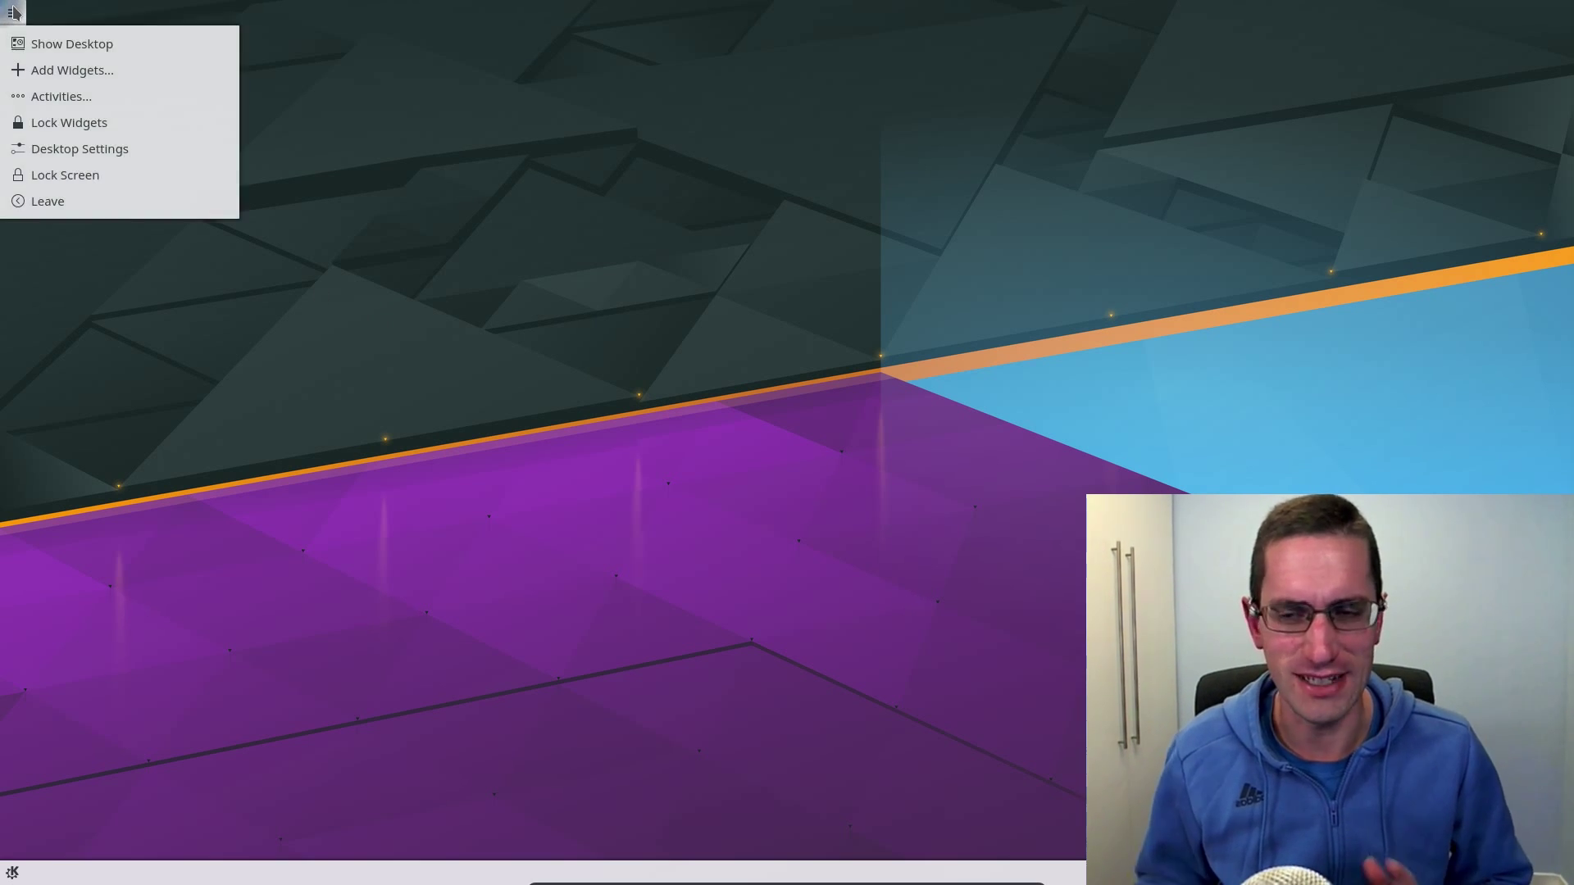
{"action": "left_click", "coordinate": [69, 72]}
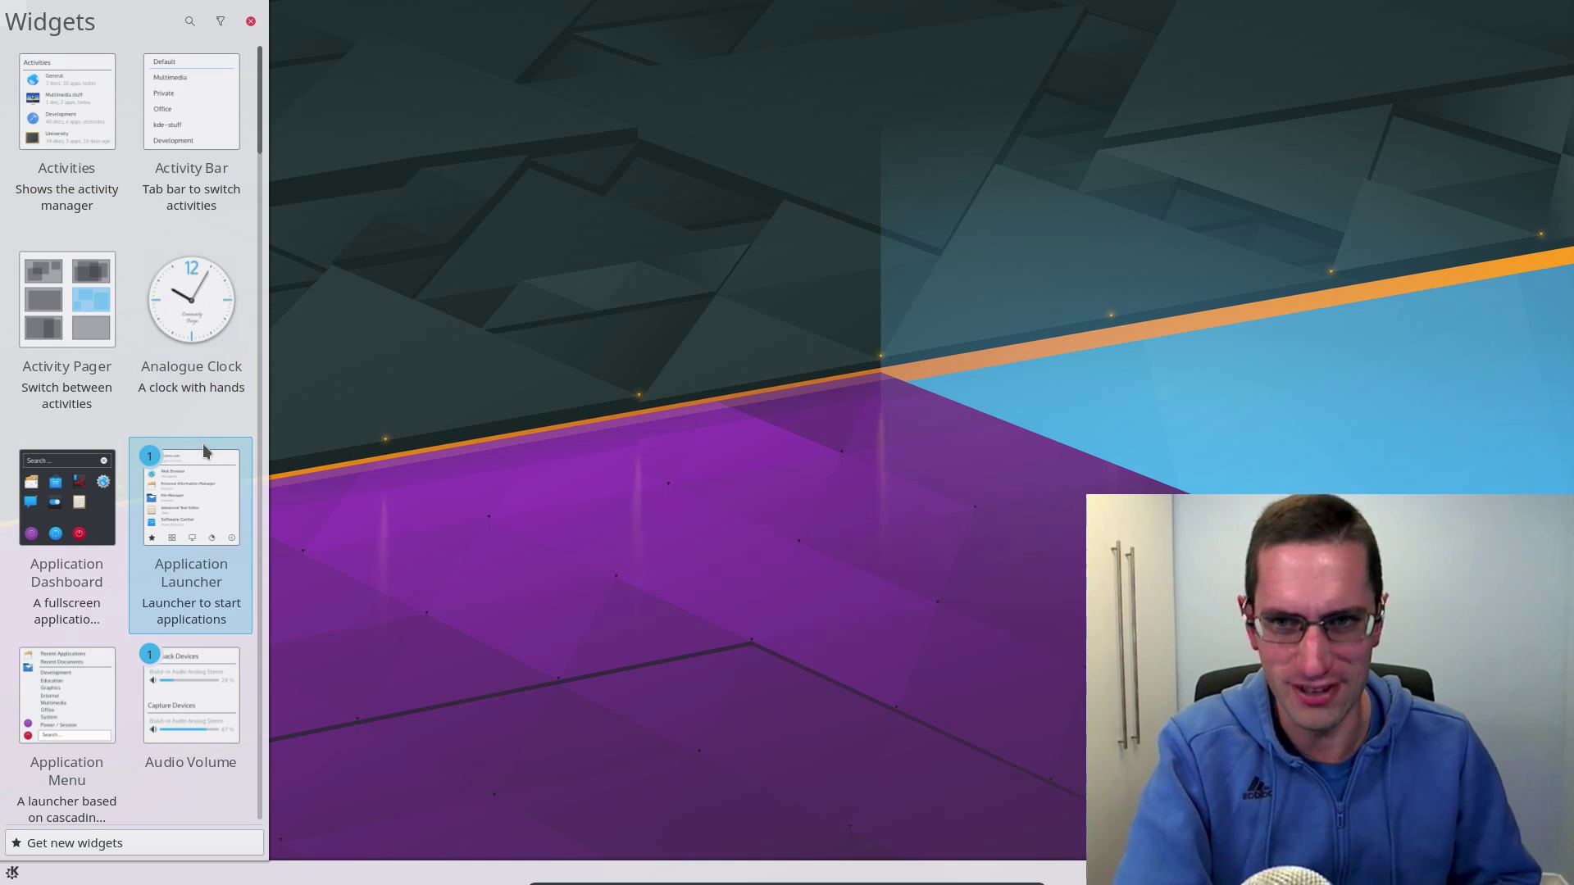
{"action": "scroll", "coordinate": [203, 445], "scroll_direction": "down", "scroll_amount": 3}
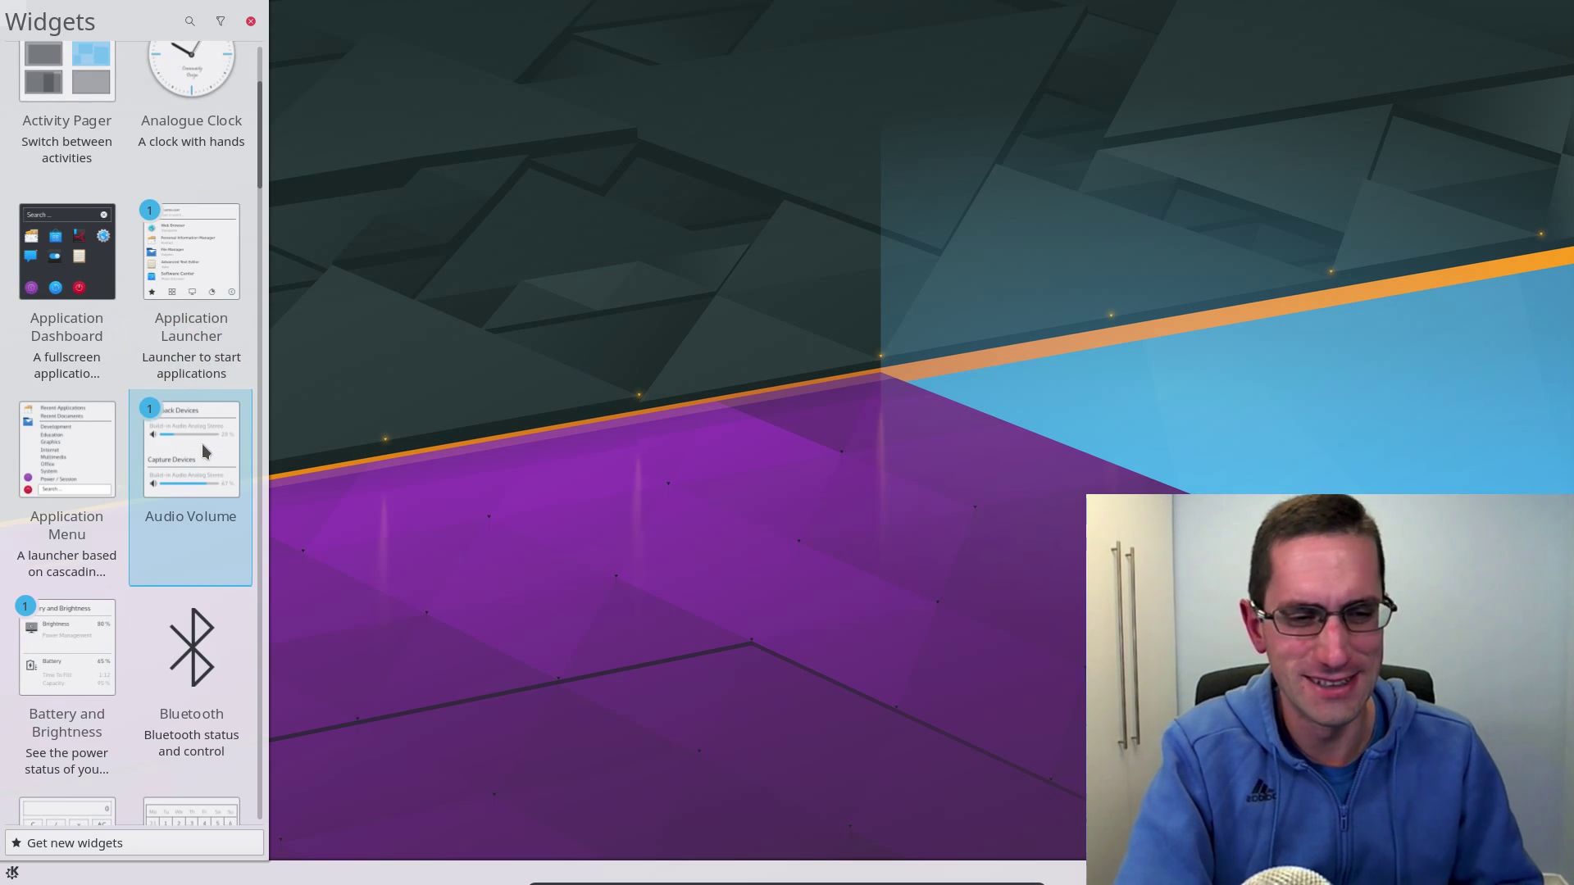
{"action": "scroll", "coordinate": [202, 445], "scroll_direction": "down", "scroll_amount": 7}
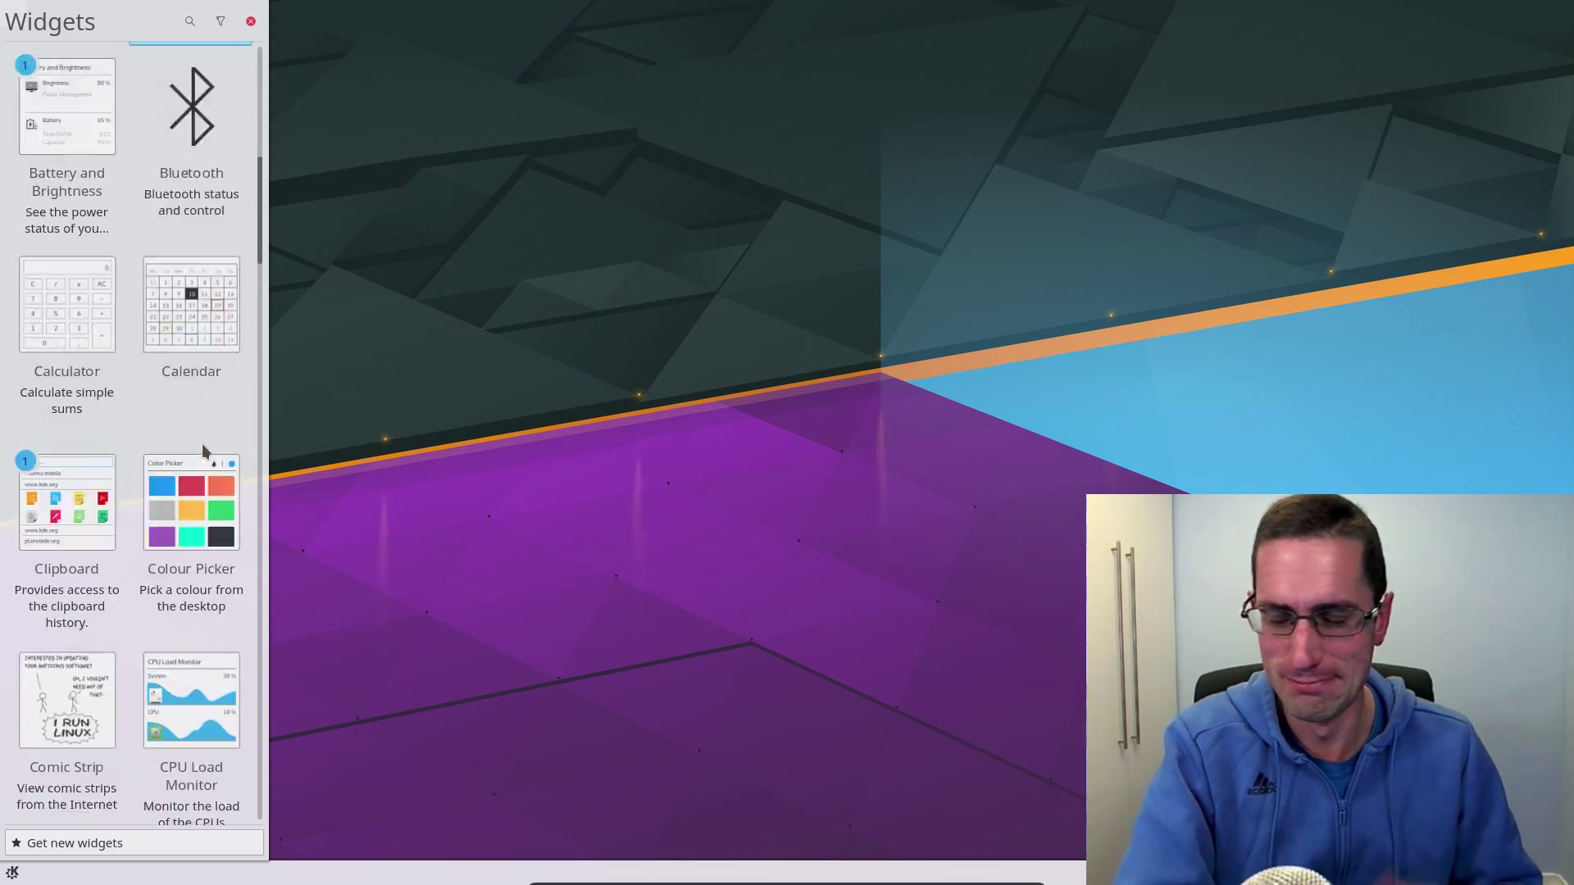
{"action": "scroll", "coordinate": [201, 444], "scroll_direction": "down", "scroll_amount": 10}
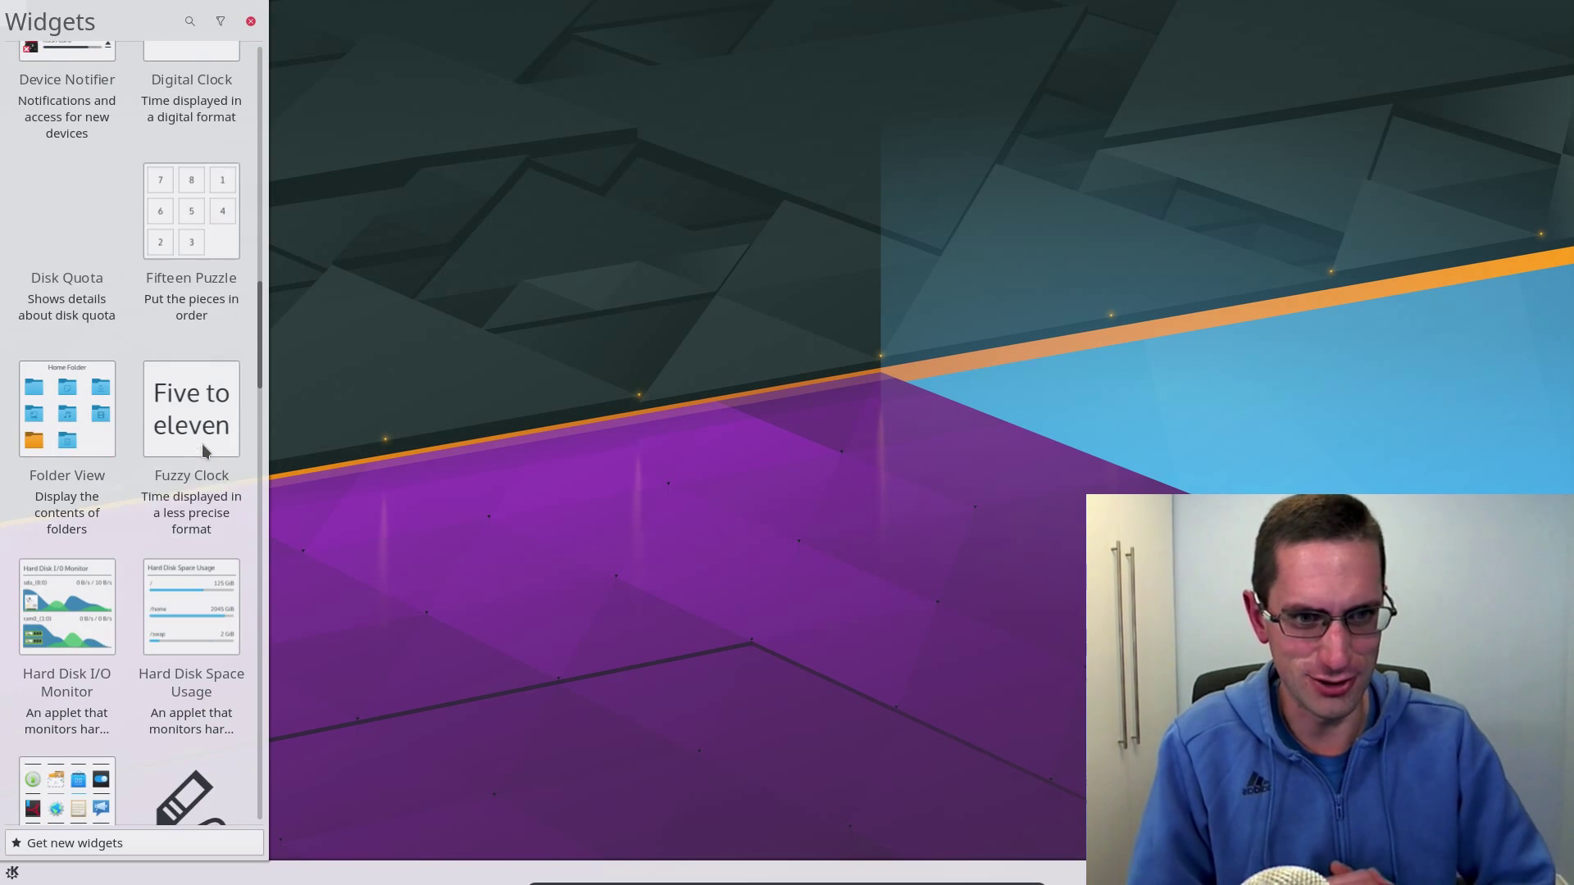
{"action": "left_click", "coordinate": [502, 205]}
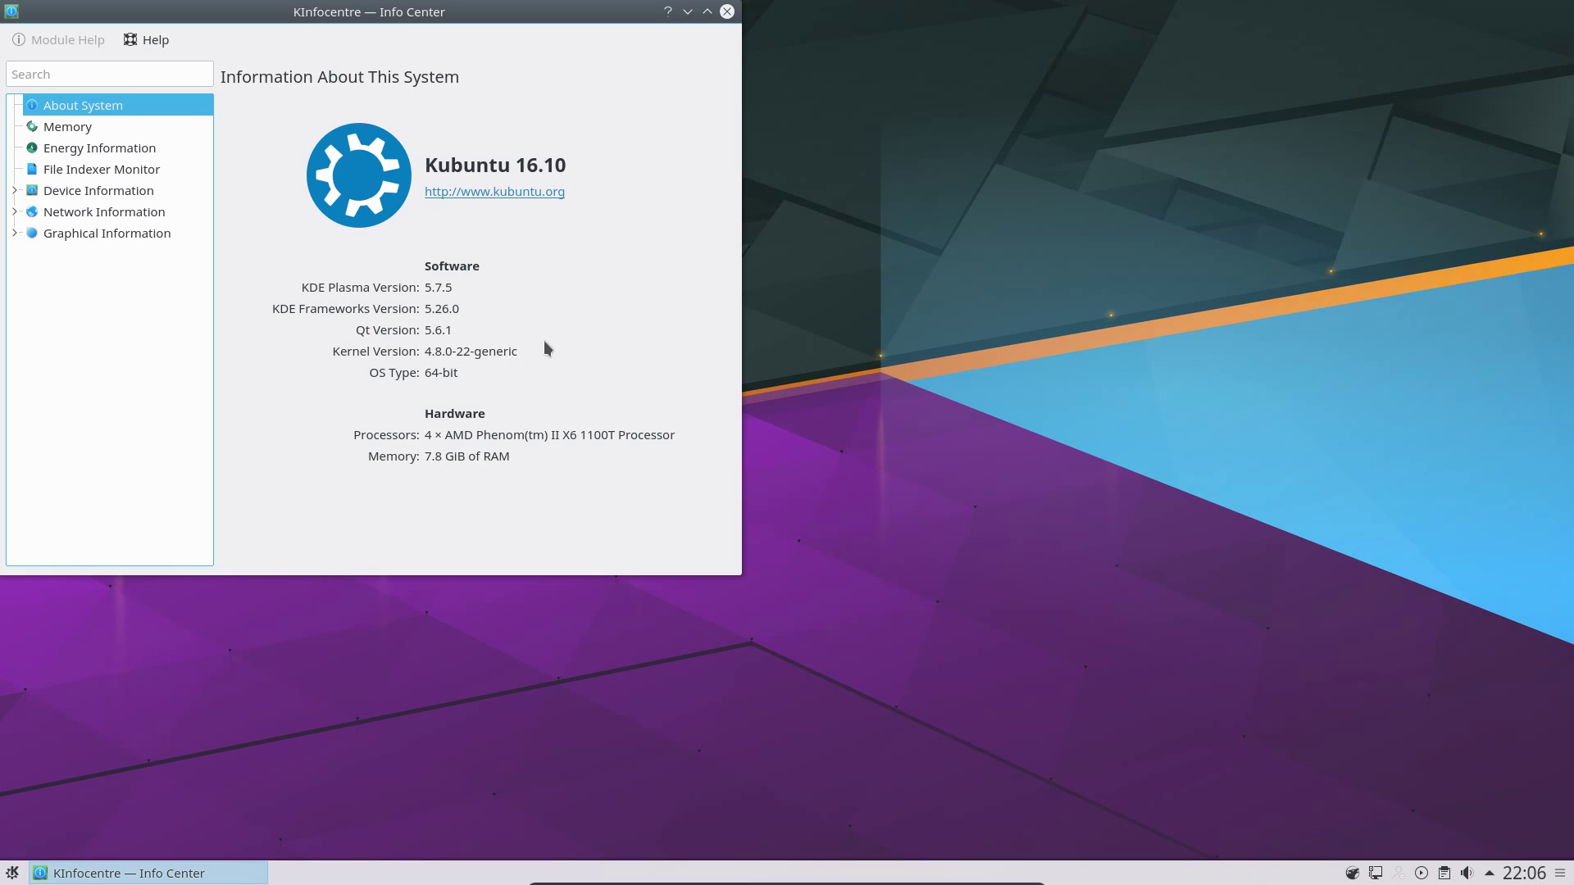
{"action": "left_click", "coordinate": [727, 11]}
{"action": "left_click", "coordinate": [11, 873]}
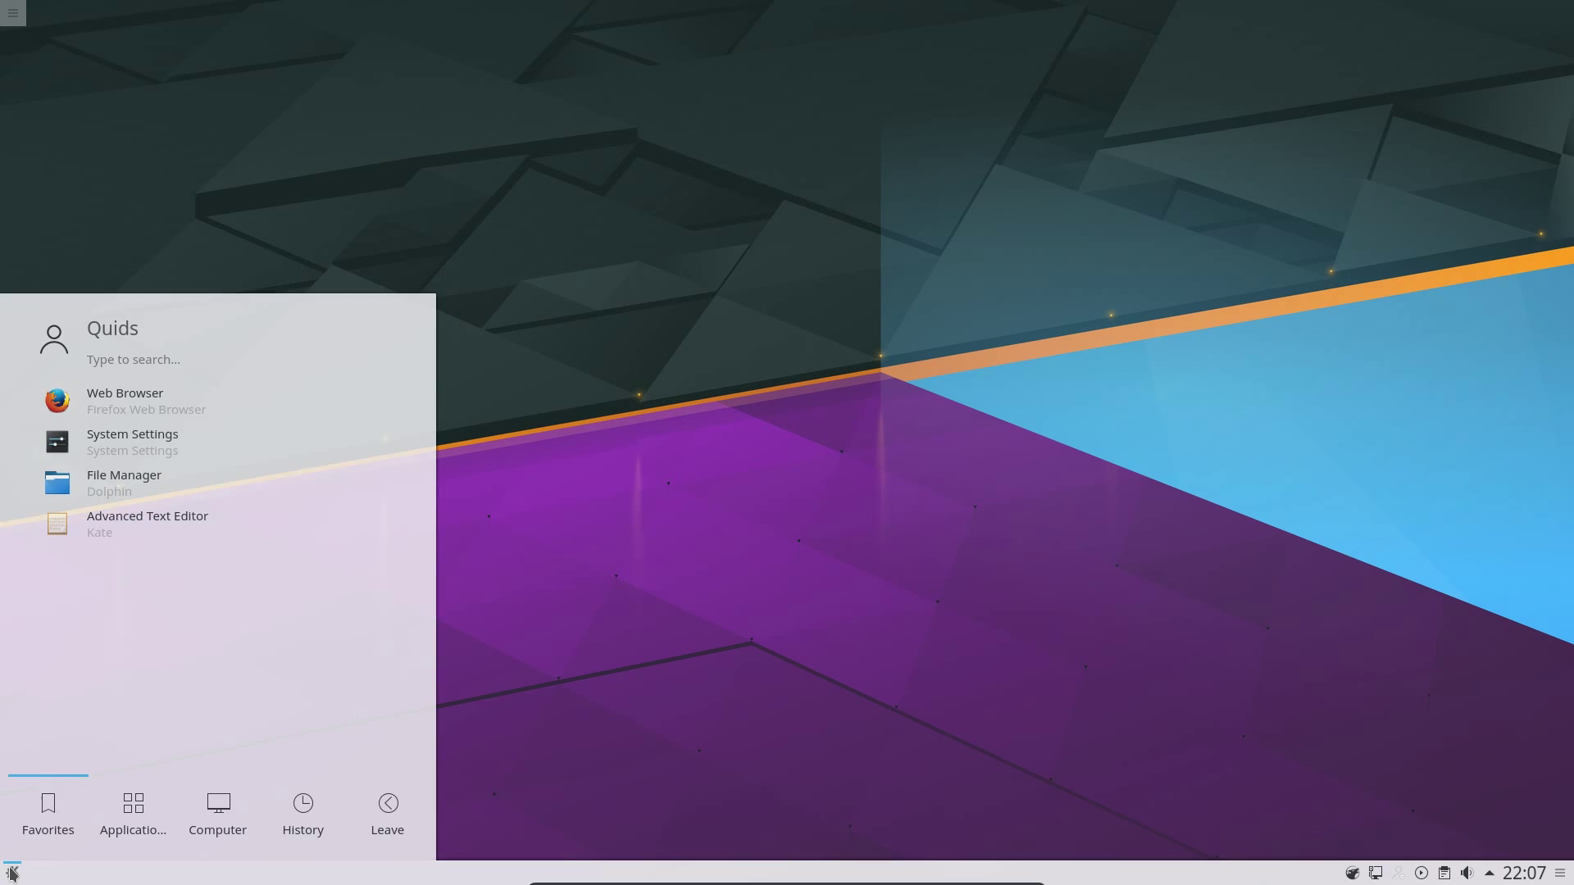
{"action": "left_click", "coordinate": [136, 410]}
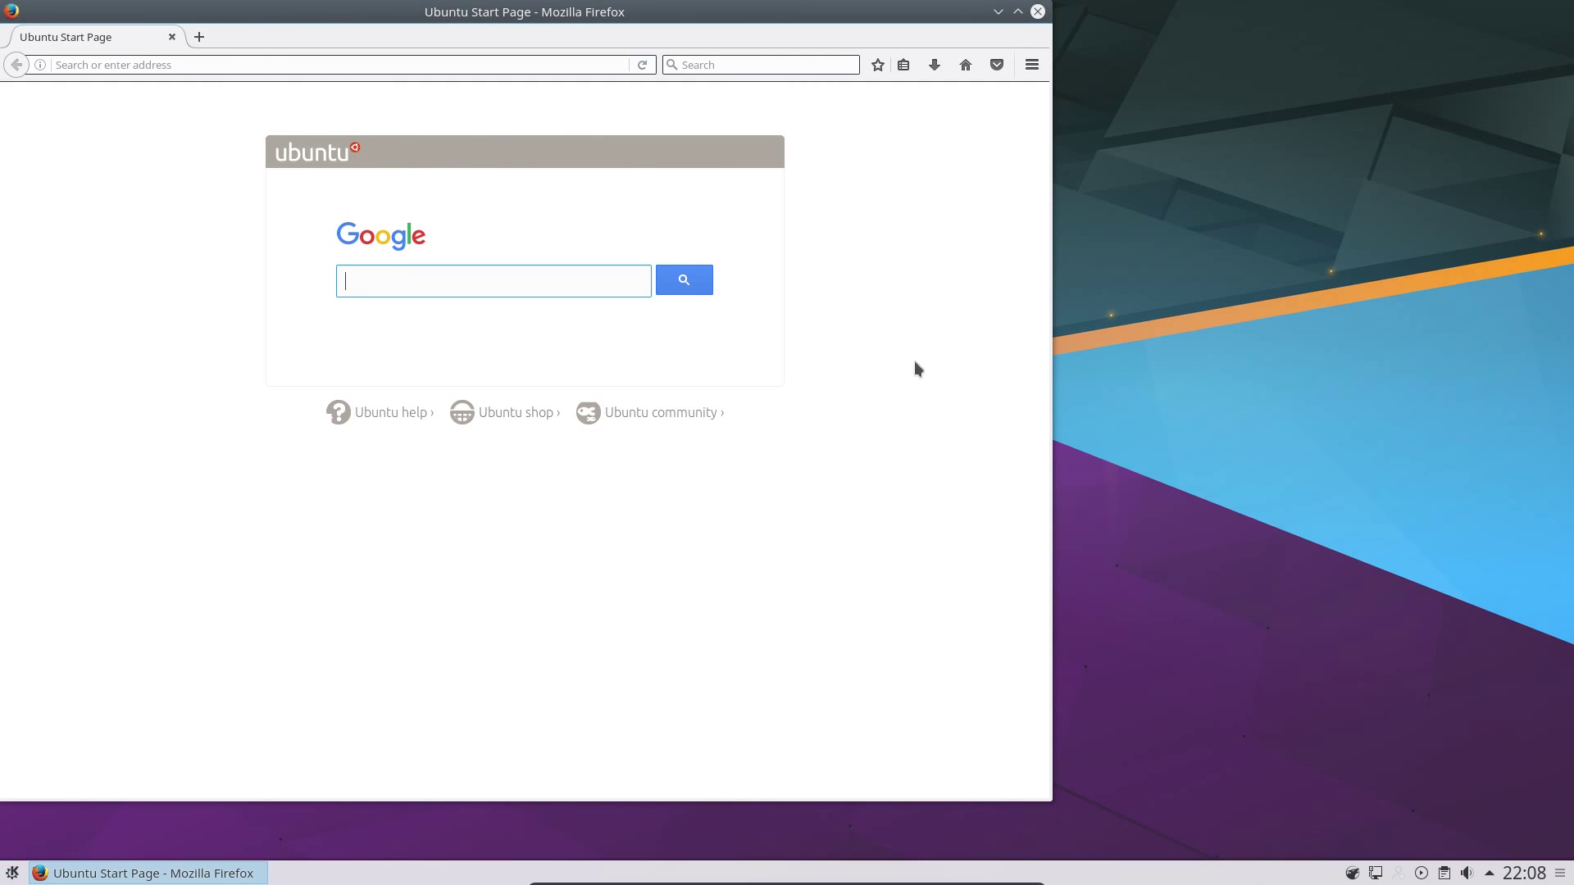
{"action": "left_click", "coordinate": [1037, 11]}
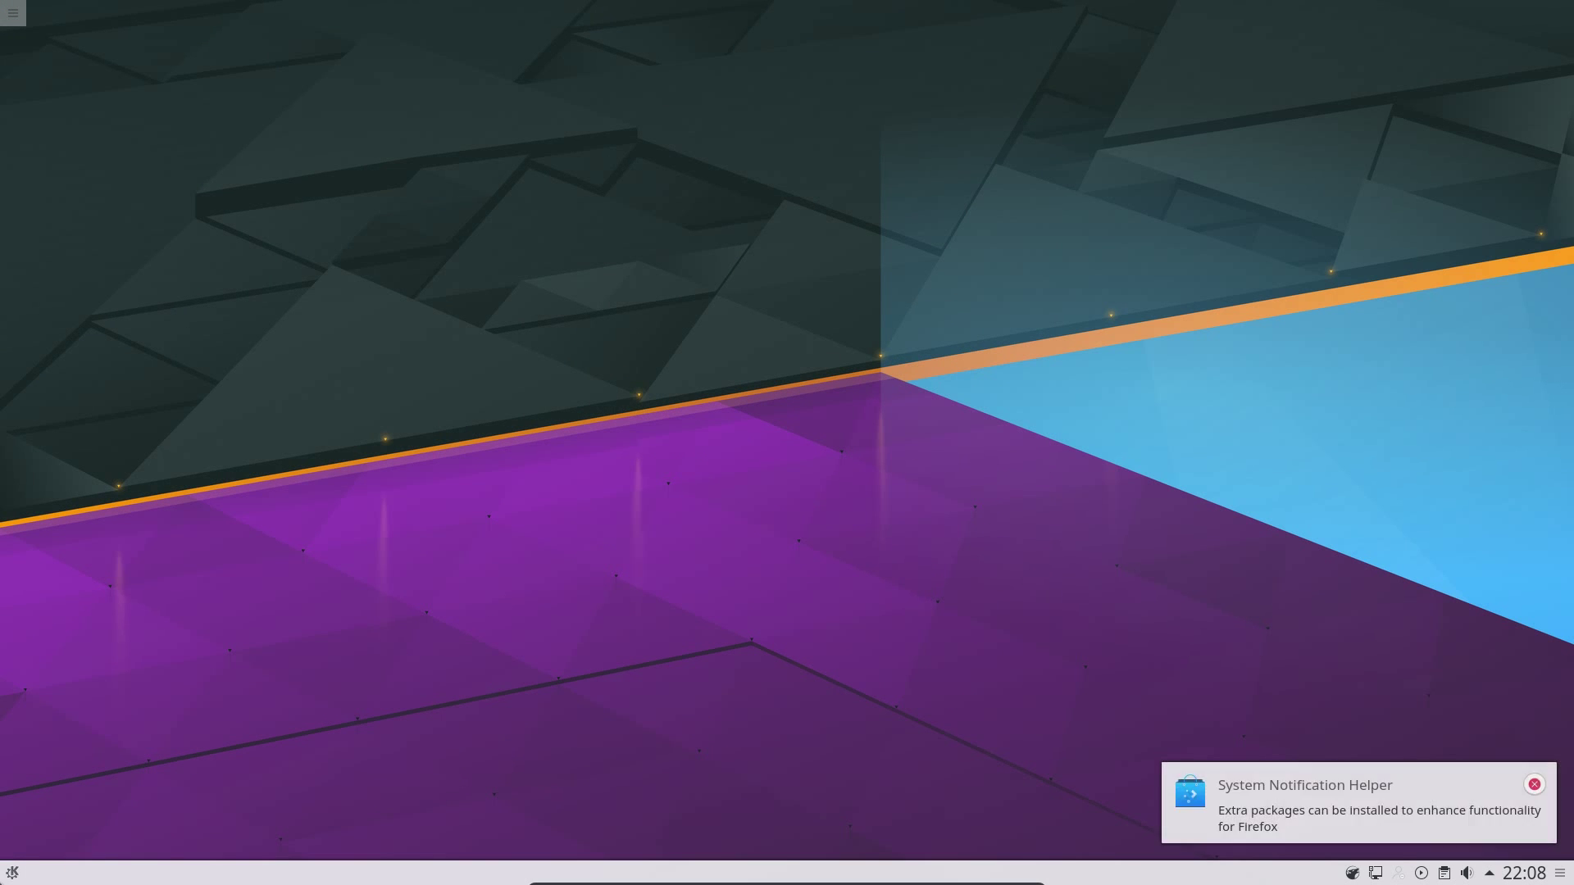
Step: Launch System Settings from favourites, then start LibreOffice Writer via a 'lib' search and close it
{"action": "left_click", "coordinate": [13, 872]}
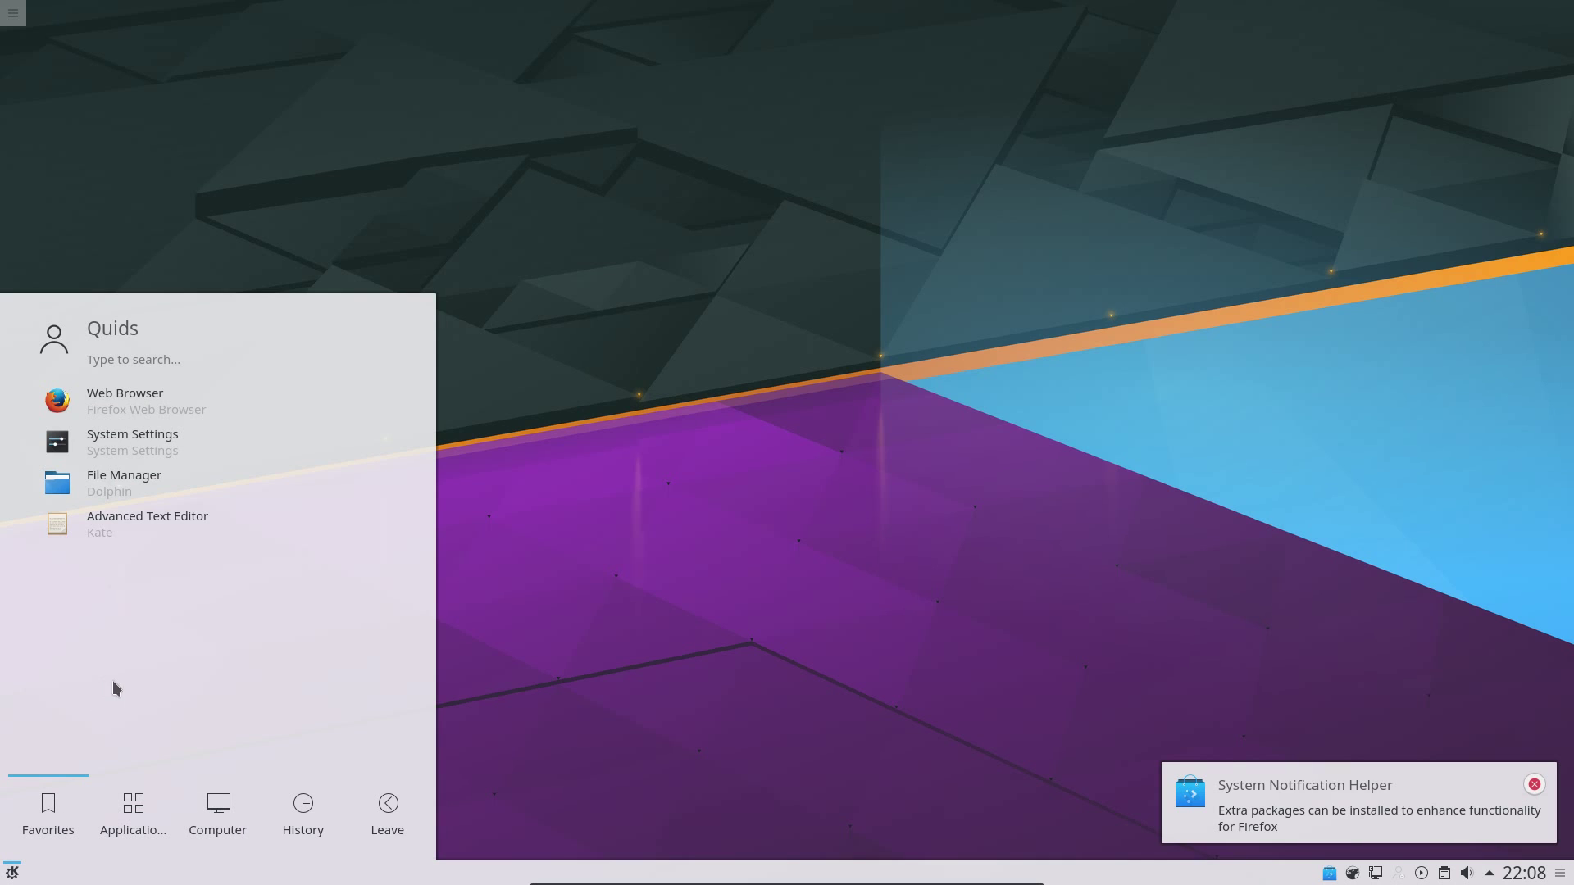
{"action": "left_click", "coordinate": [127, 442]}
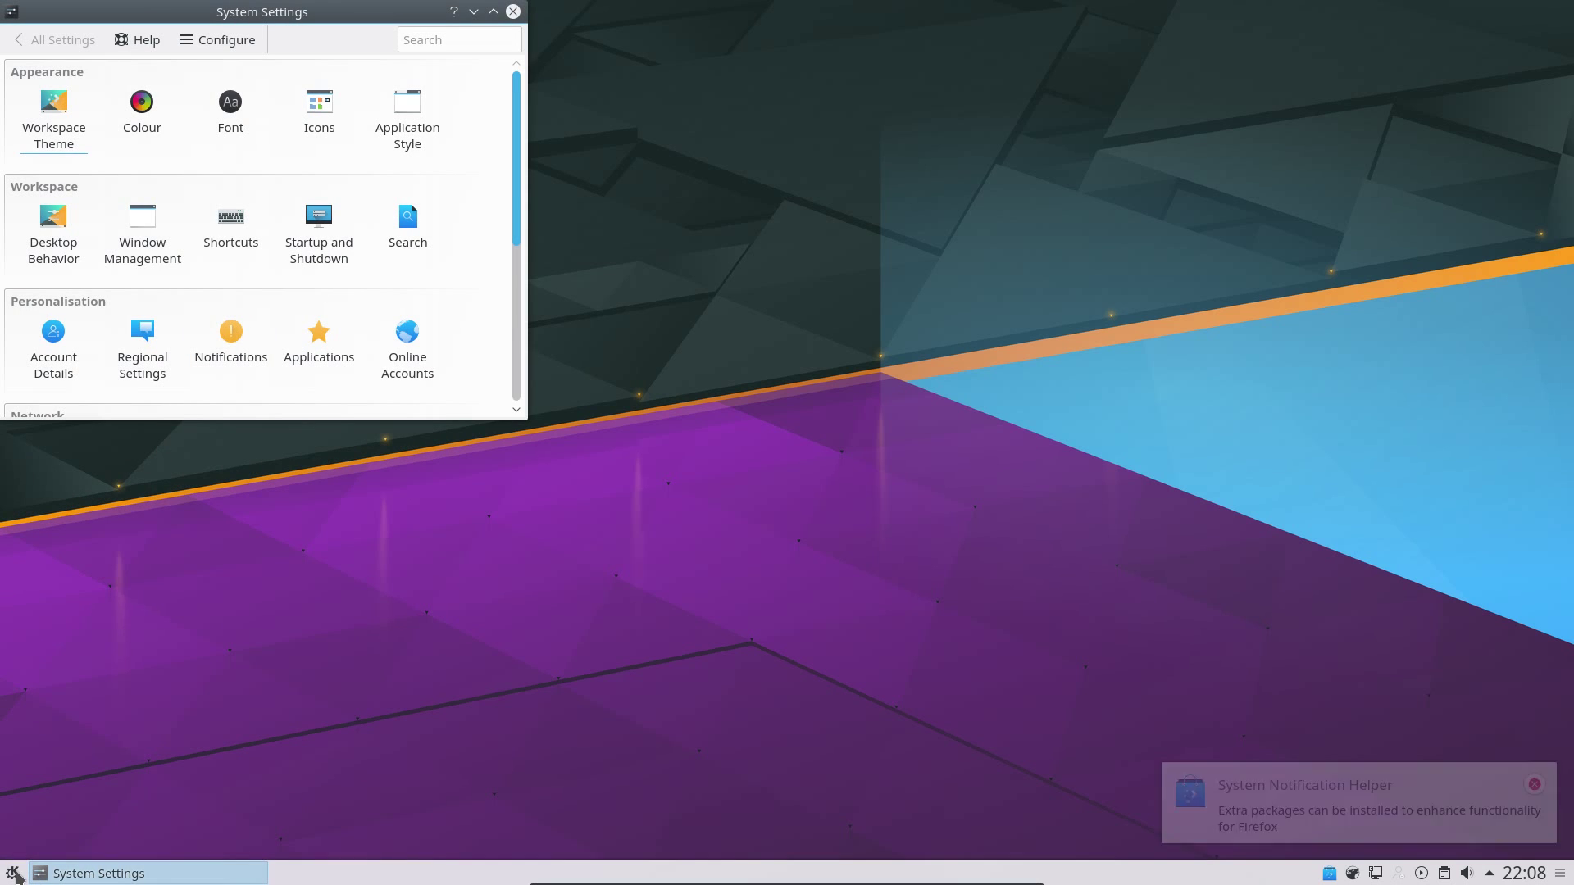
{"action": "left_click", "coordinate": [15, 874]}
{"action": "left_click", "coordinate": [127, 816]}
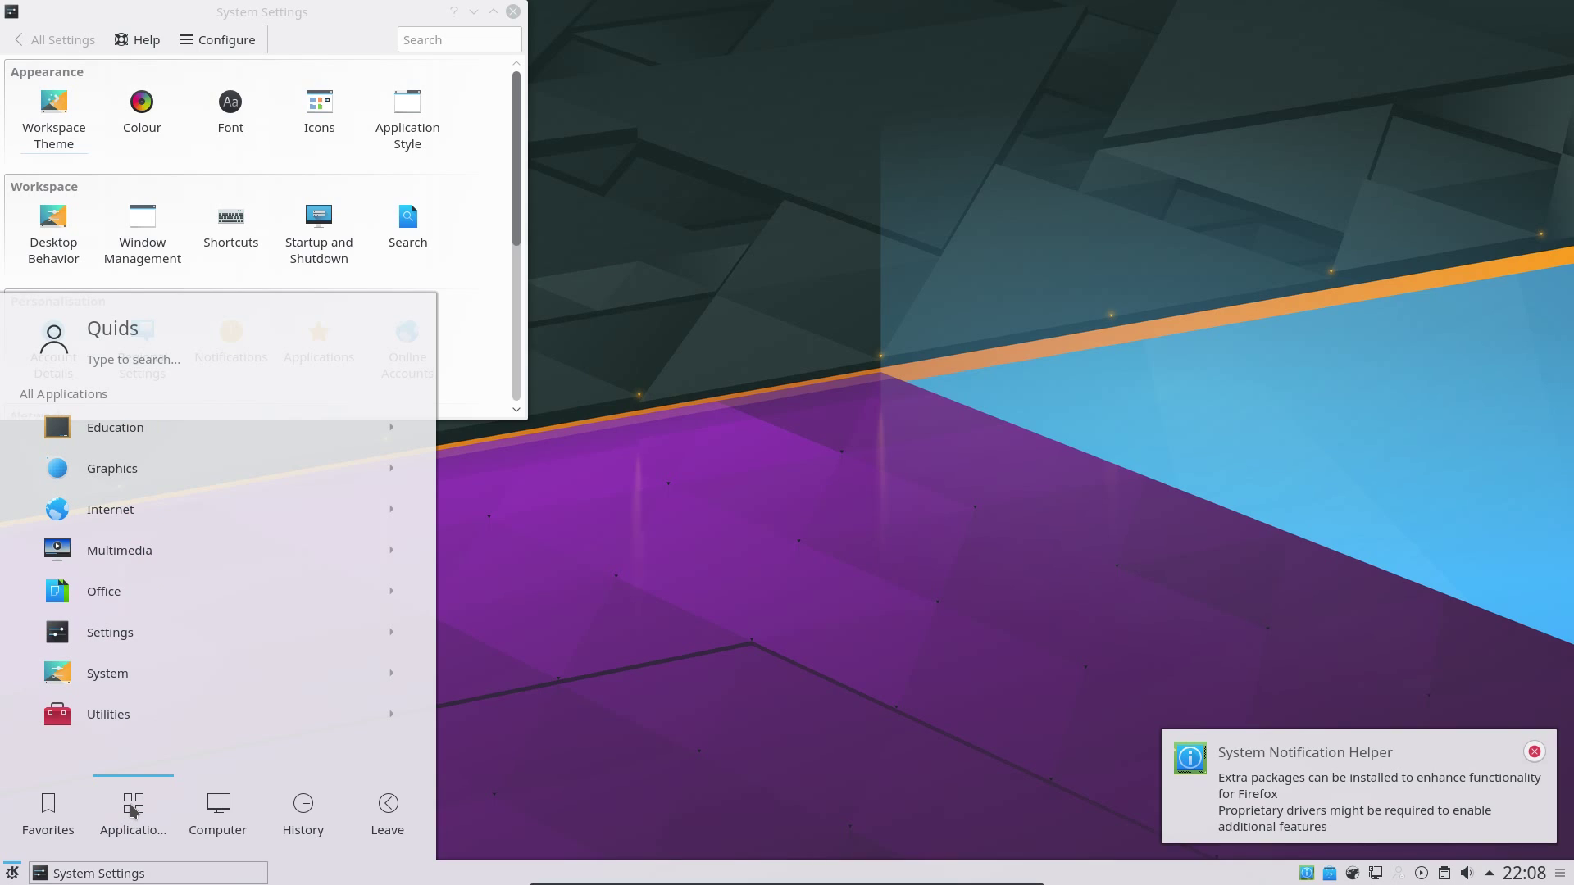
{"action": "type", "text": "lib"}
{"action": "left_click", "coordinate": [164, 594]}
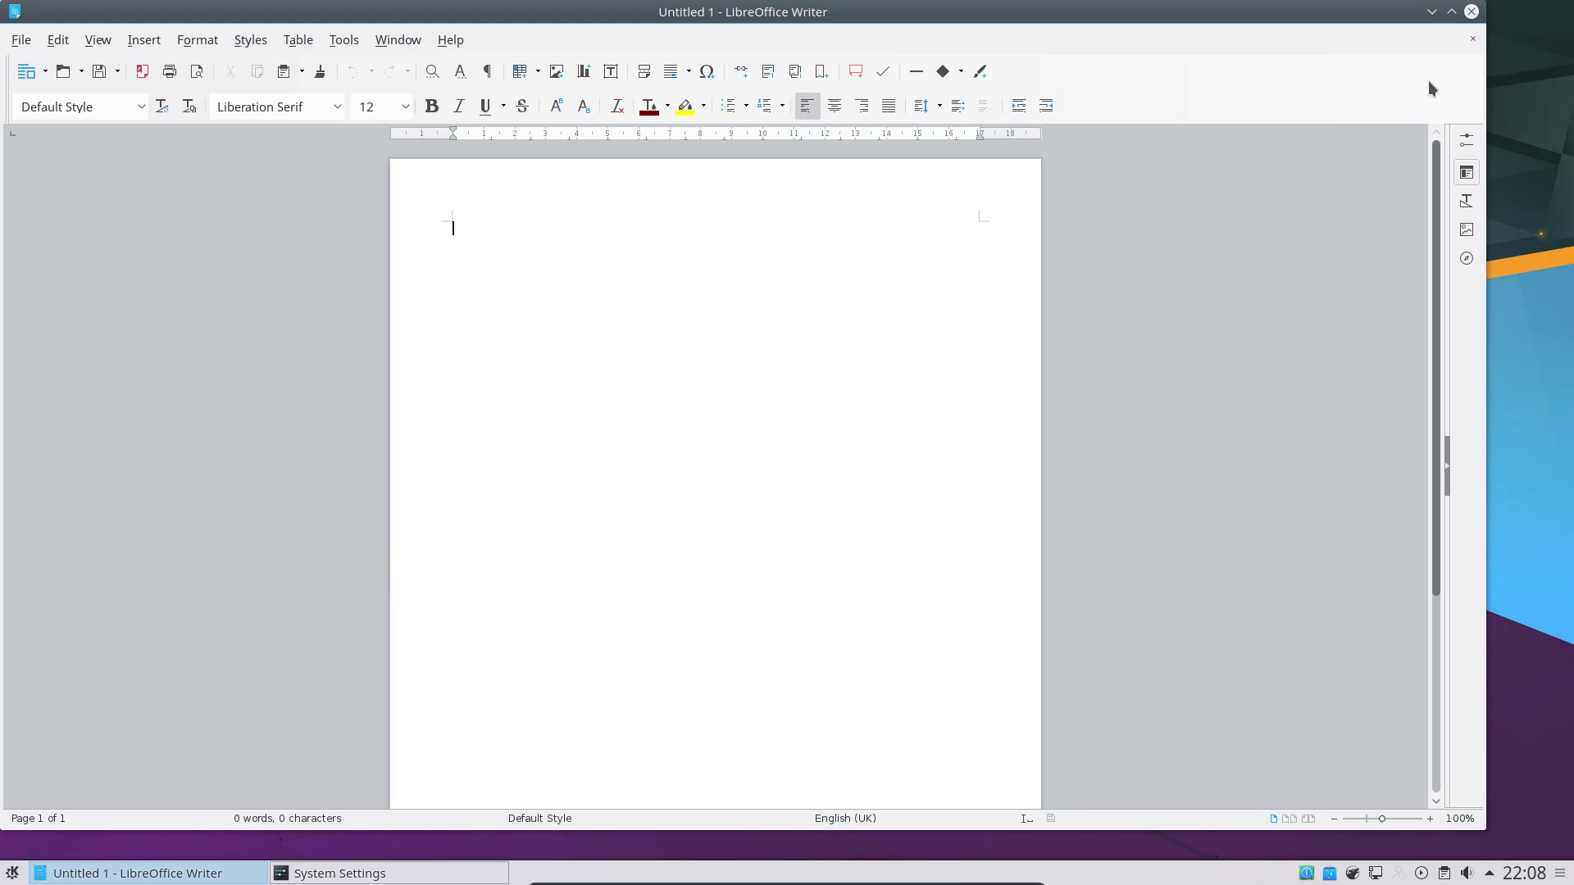
{"action": "left_click", "coordinate": [1472, 11]}
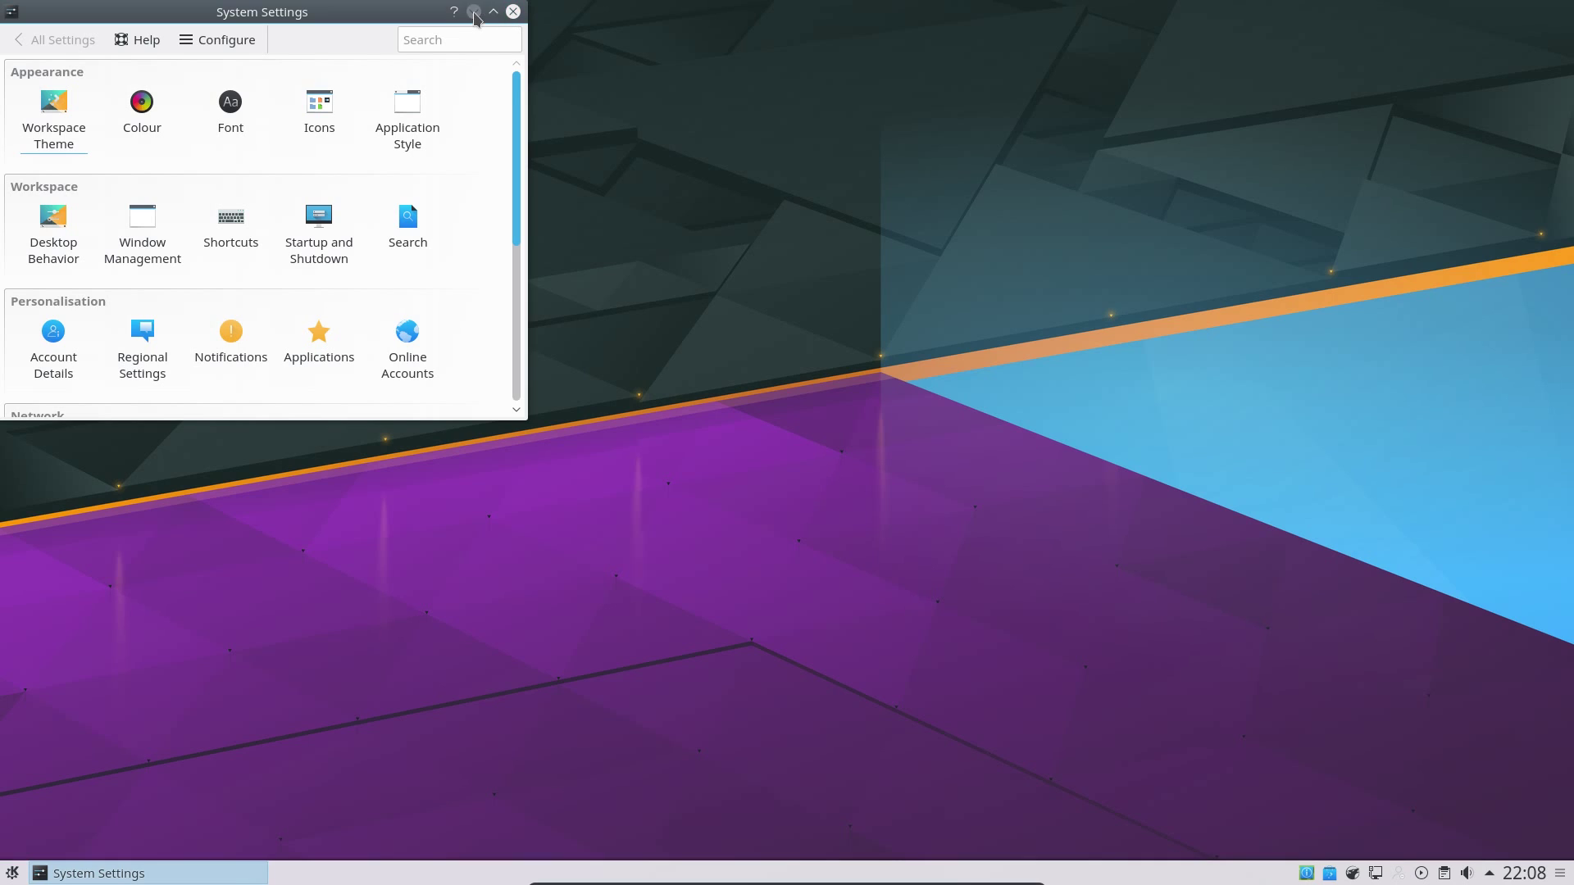
{"action": "left_click", "coordinate": [474, 12]}
{"action": "left_click", "coordinate": [13, 873]}
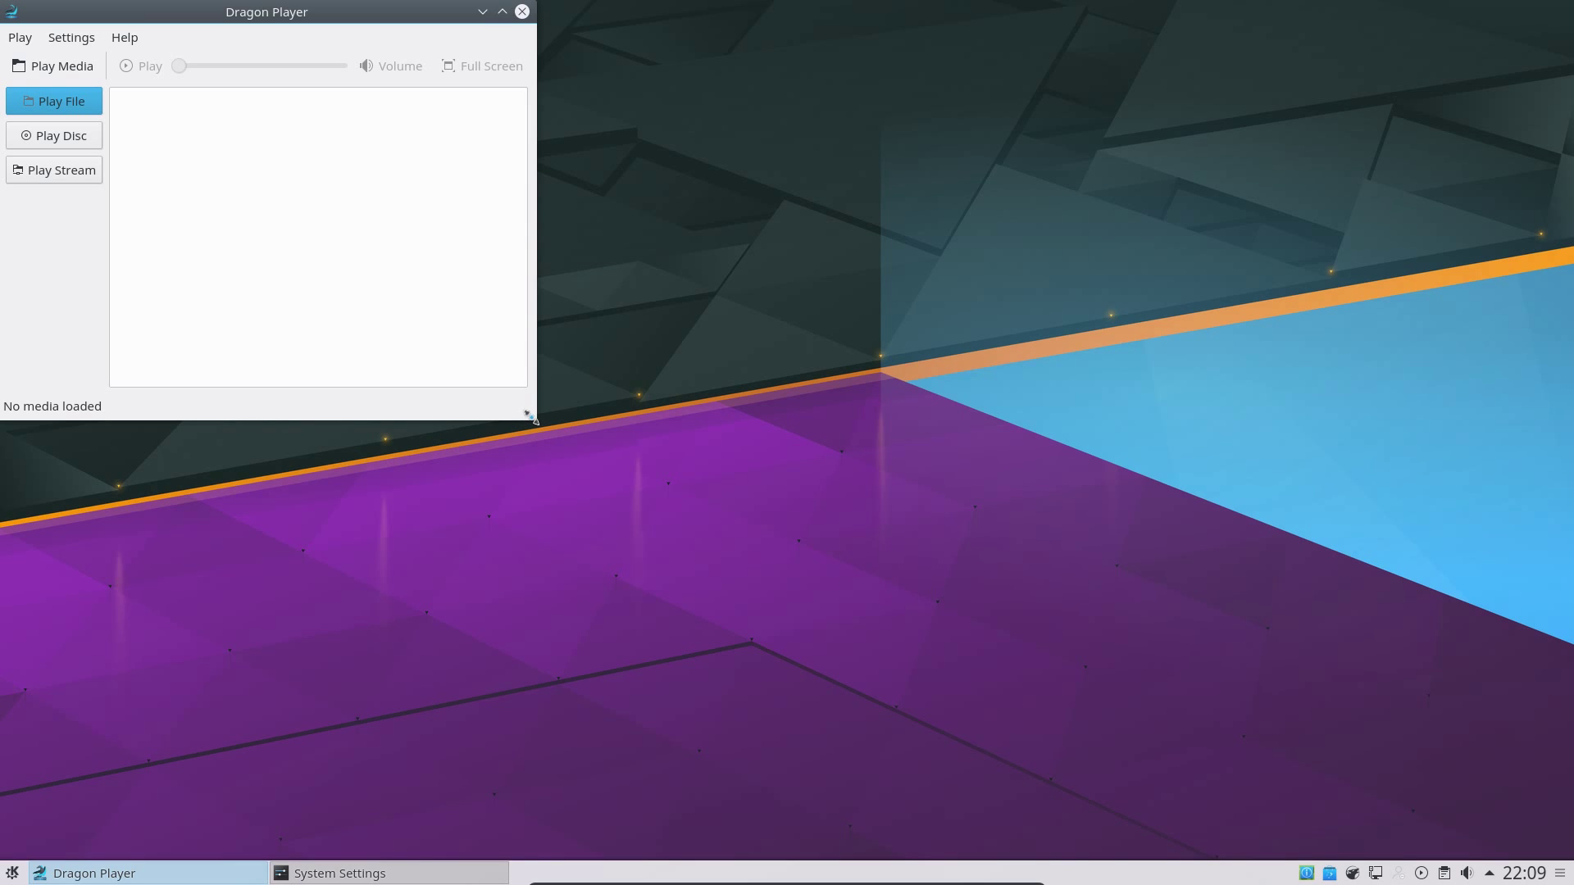
Step: Close Dragon Player, check the Compositor page under Display and Monitor, then close System Settings
{"action": "left_click", "coordinate": [523, 12]}
{"action": "left_click", "coordinate": [32, 38]}
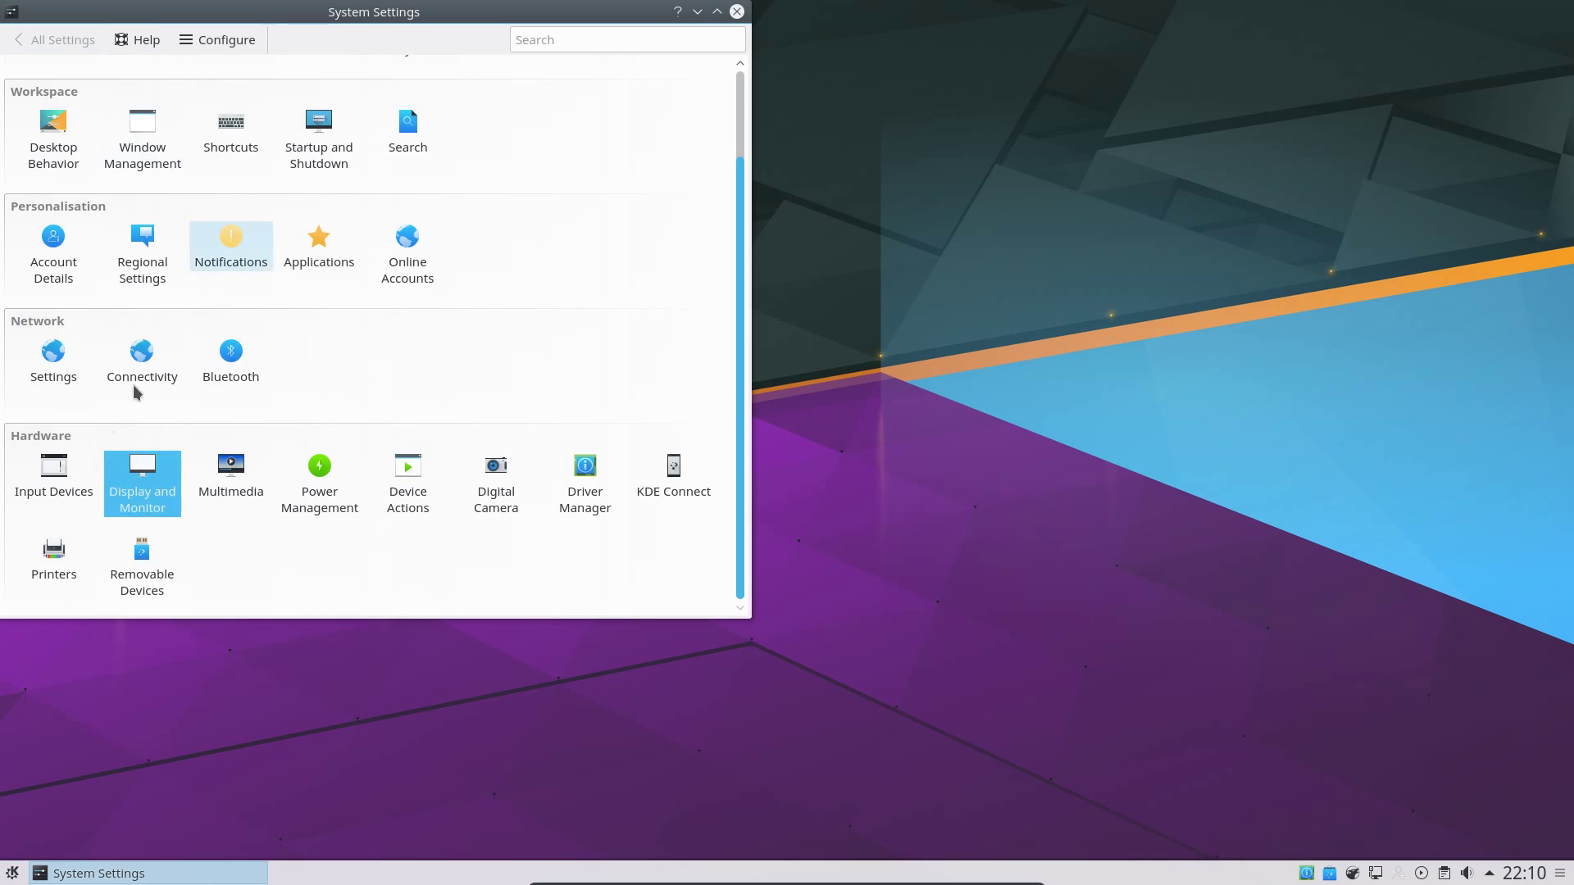
{"action": "left_click", "coordinate": [146, 467]}
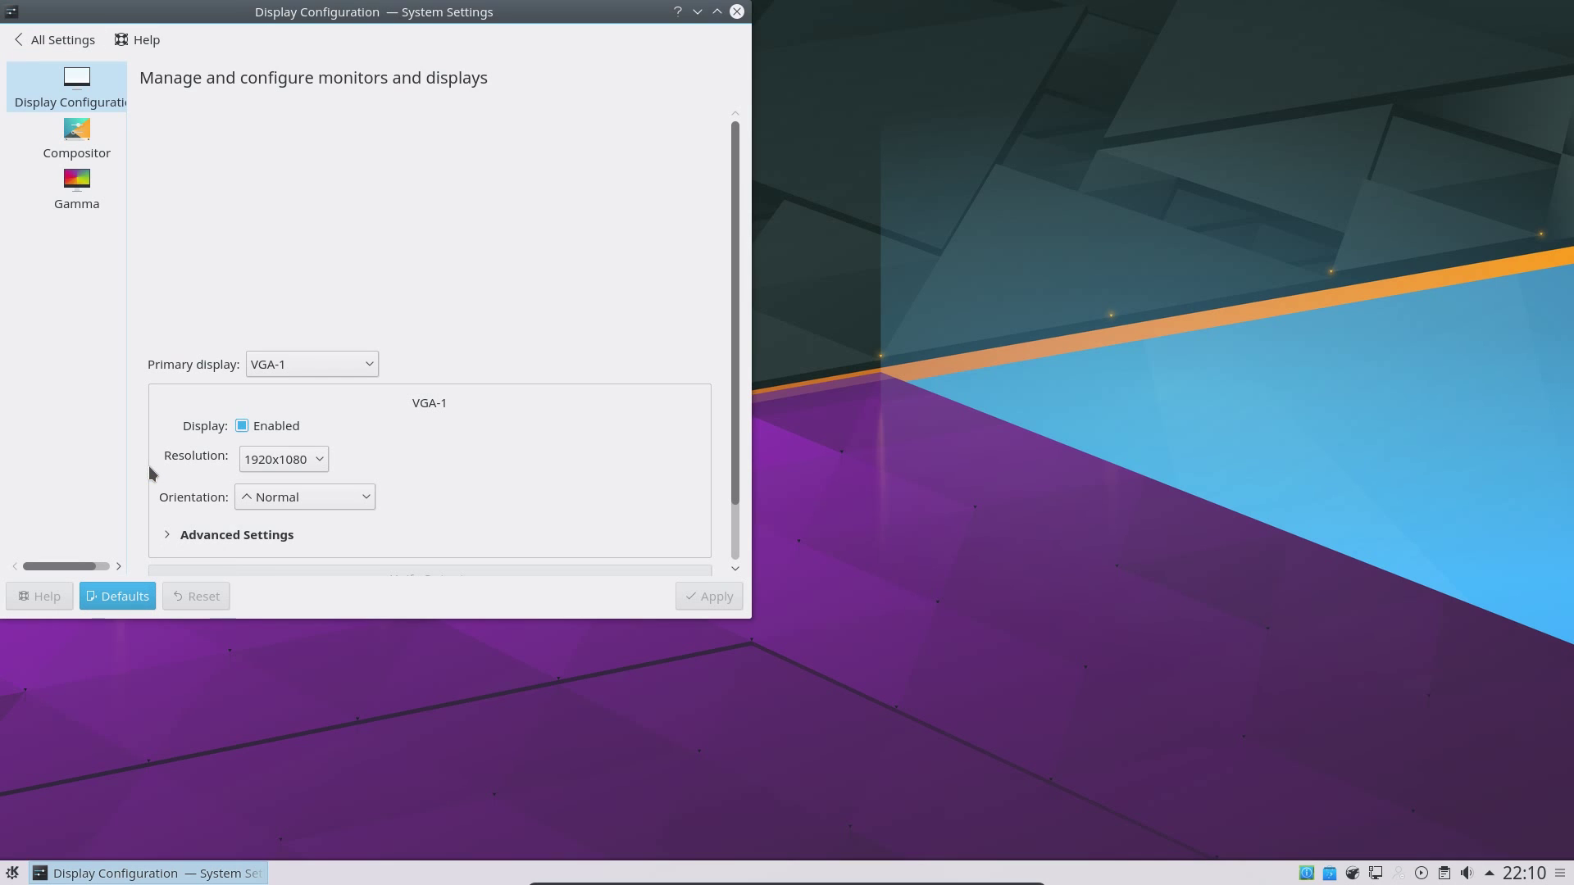
{"action": "left_click", "coordinate": [88, 141]}
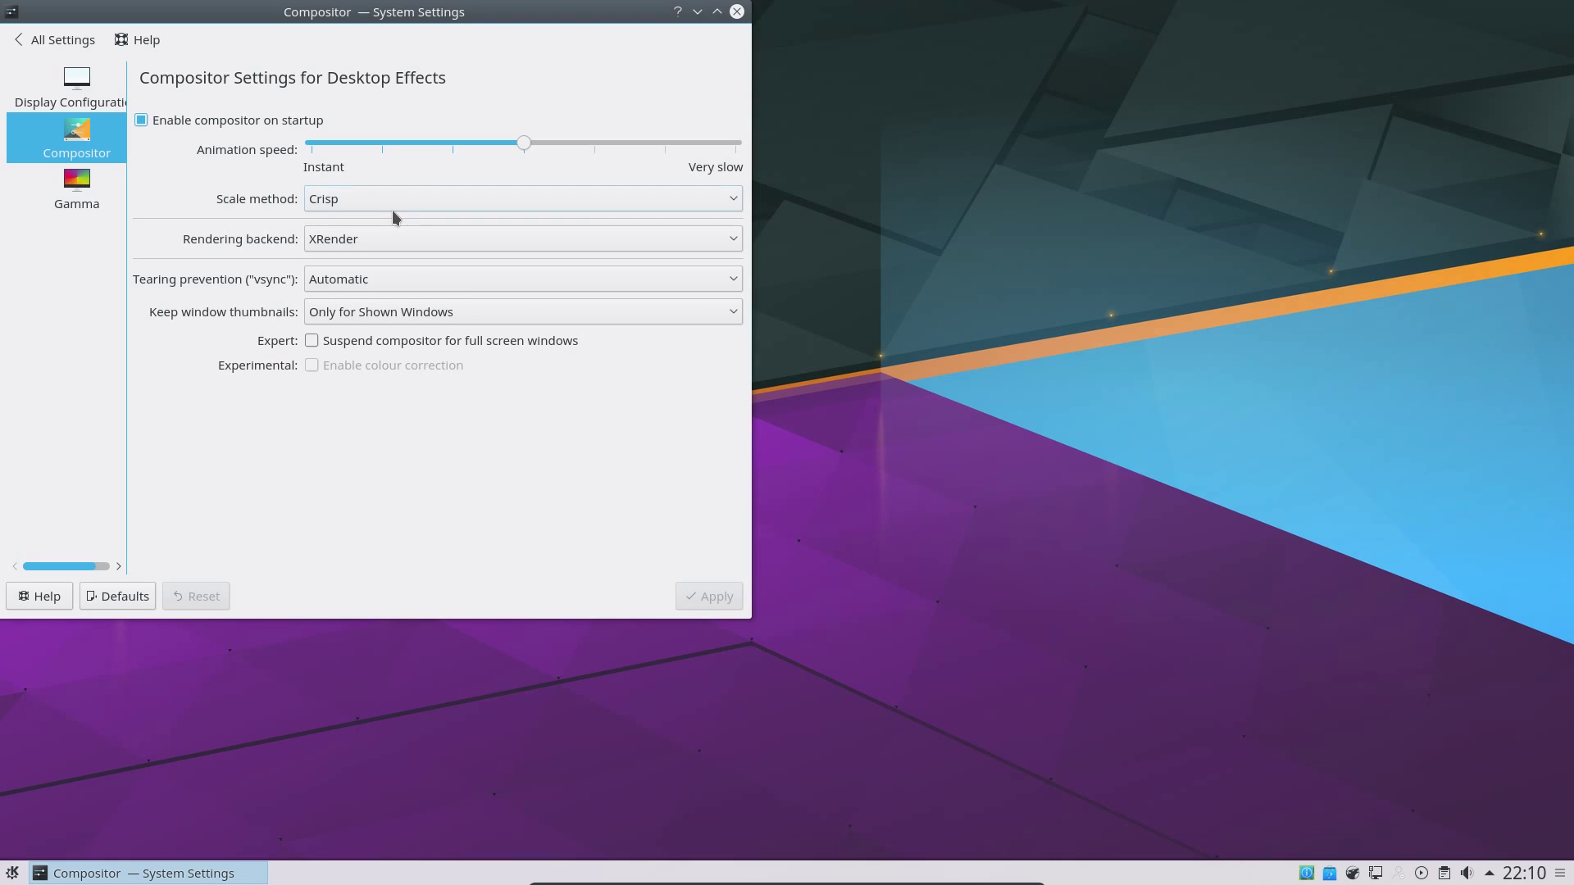
{"action": "left_click", "coordinate": [736, 11]}
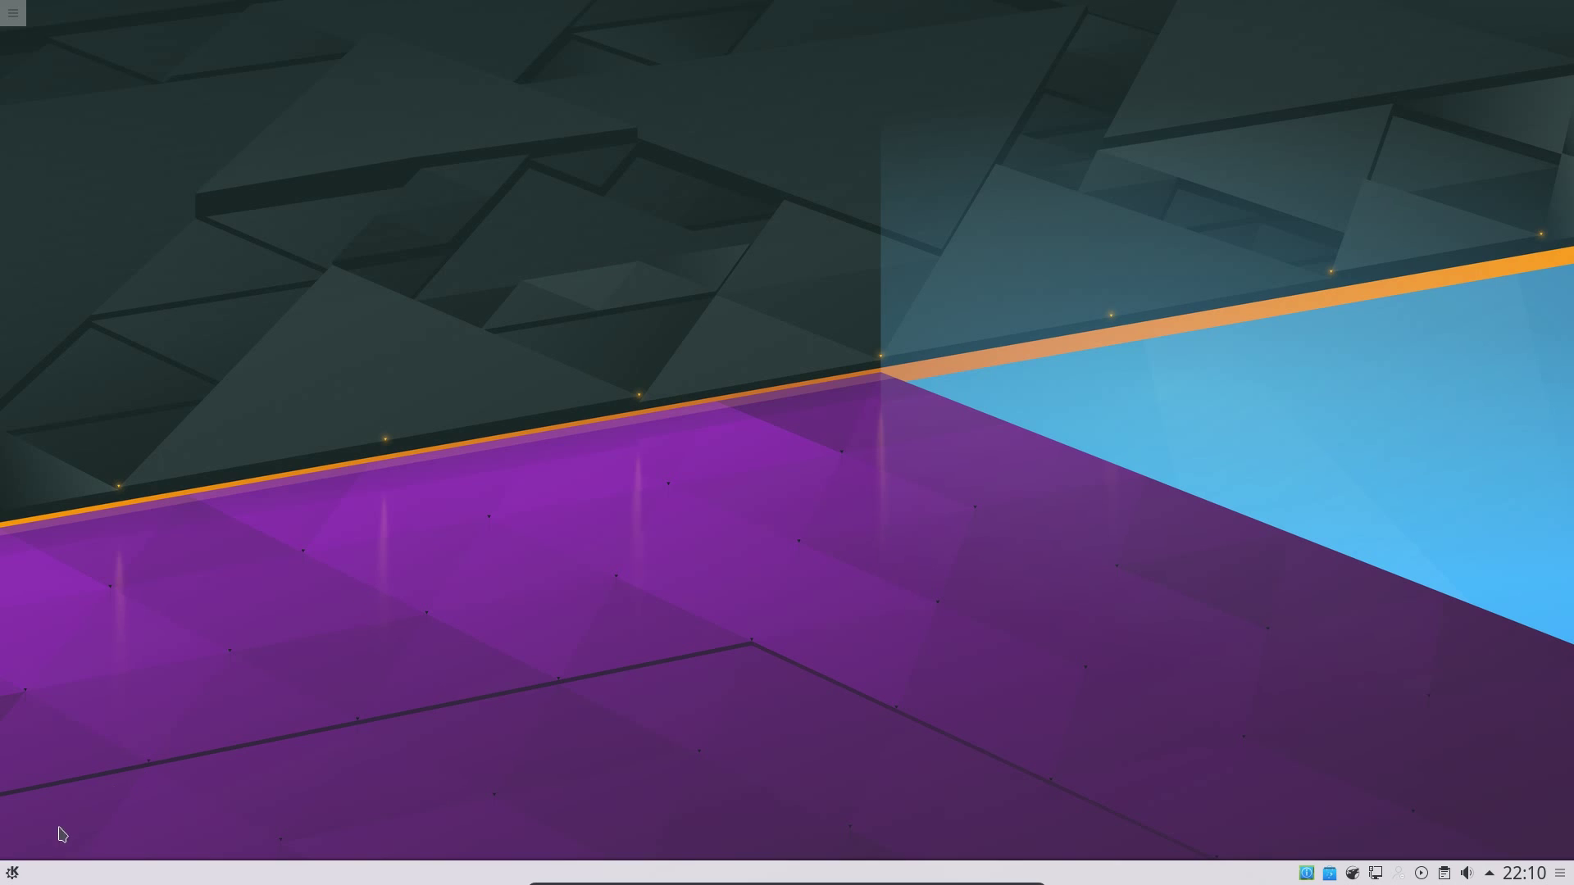
Step: Launch and close the Kate editor, then open Driver Manager from its tray notification
{"action": "left_click", "coordinate": [13, 872]}
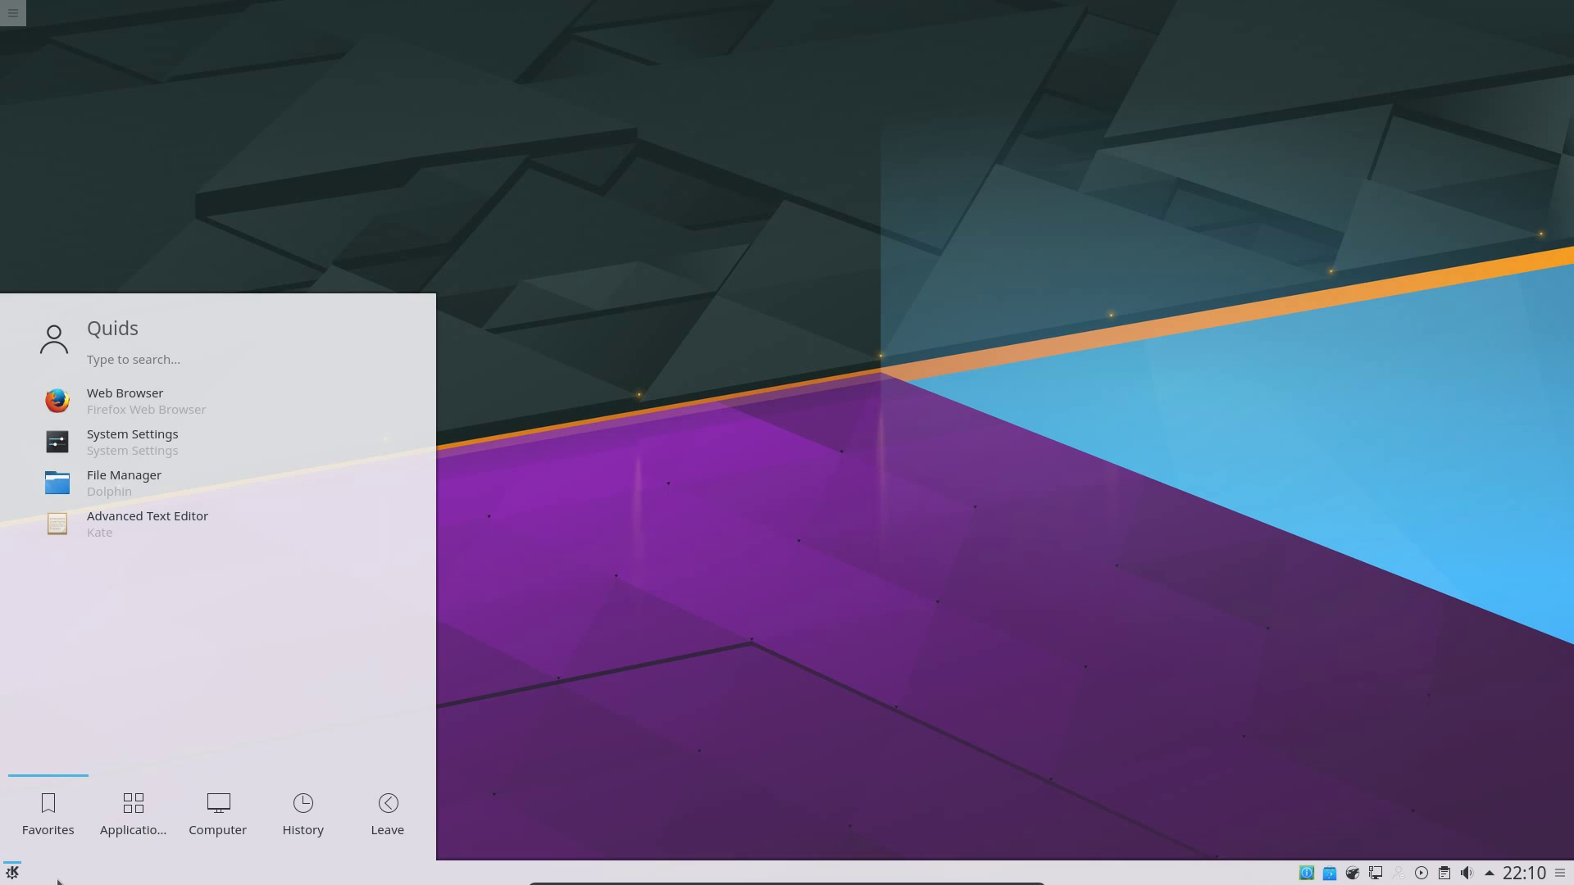
{"action": "left_click", "coordinate": [172, 518]}
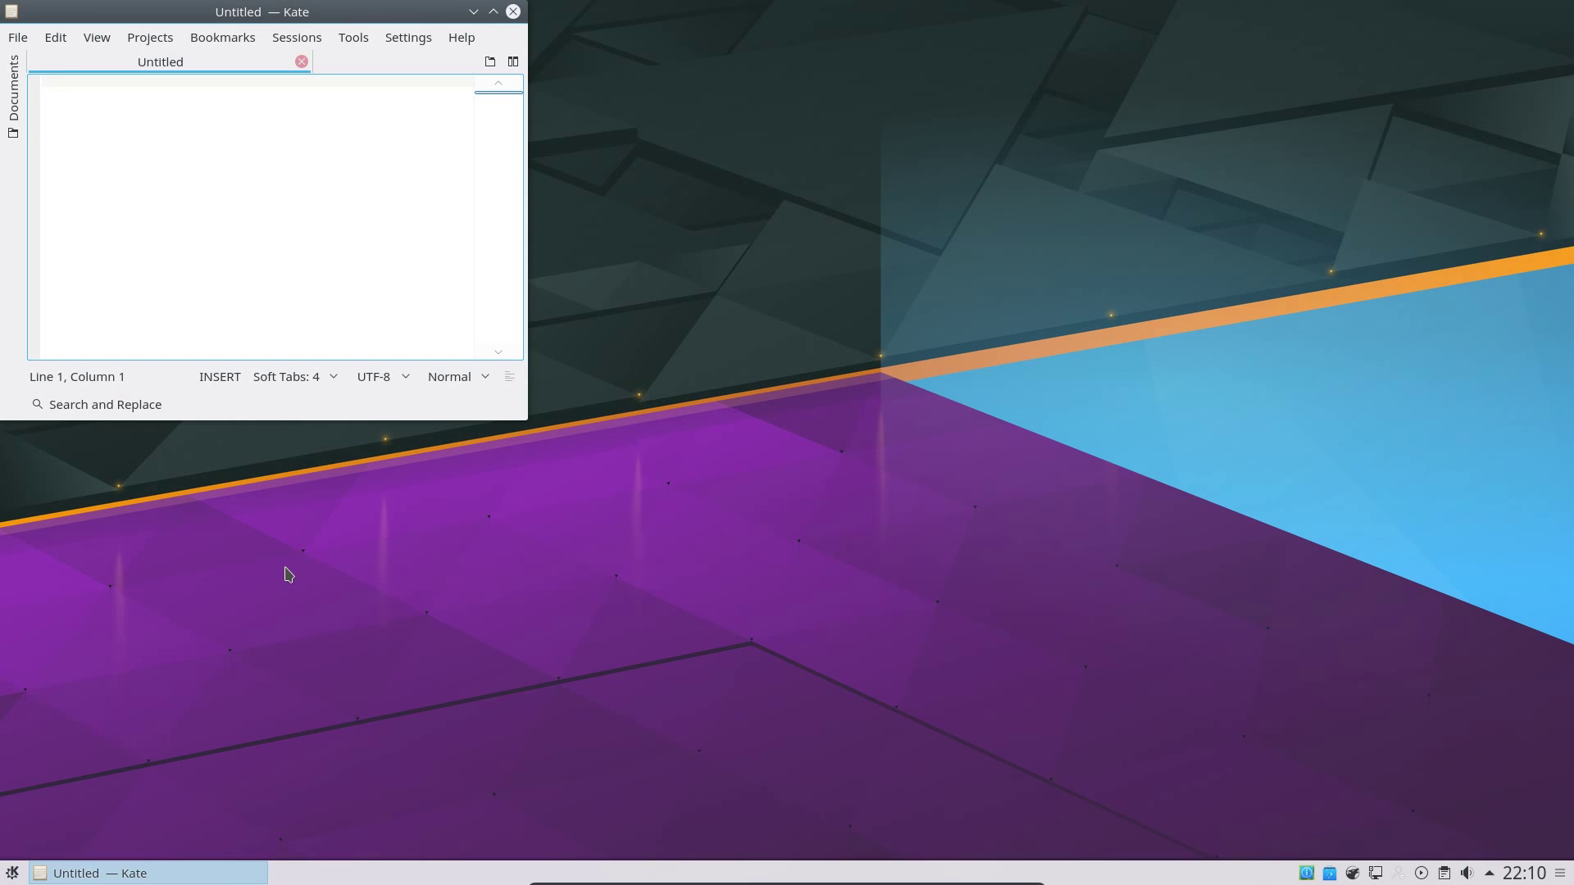
{"action": "left_click", "coordinate": [513, 12]}
{"action": "left_click", "coordinate": [1306, 873]}
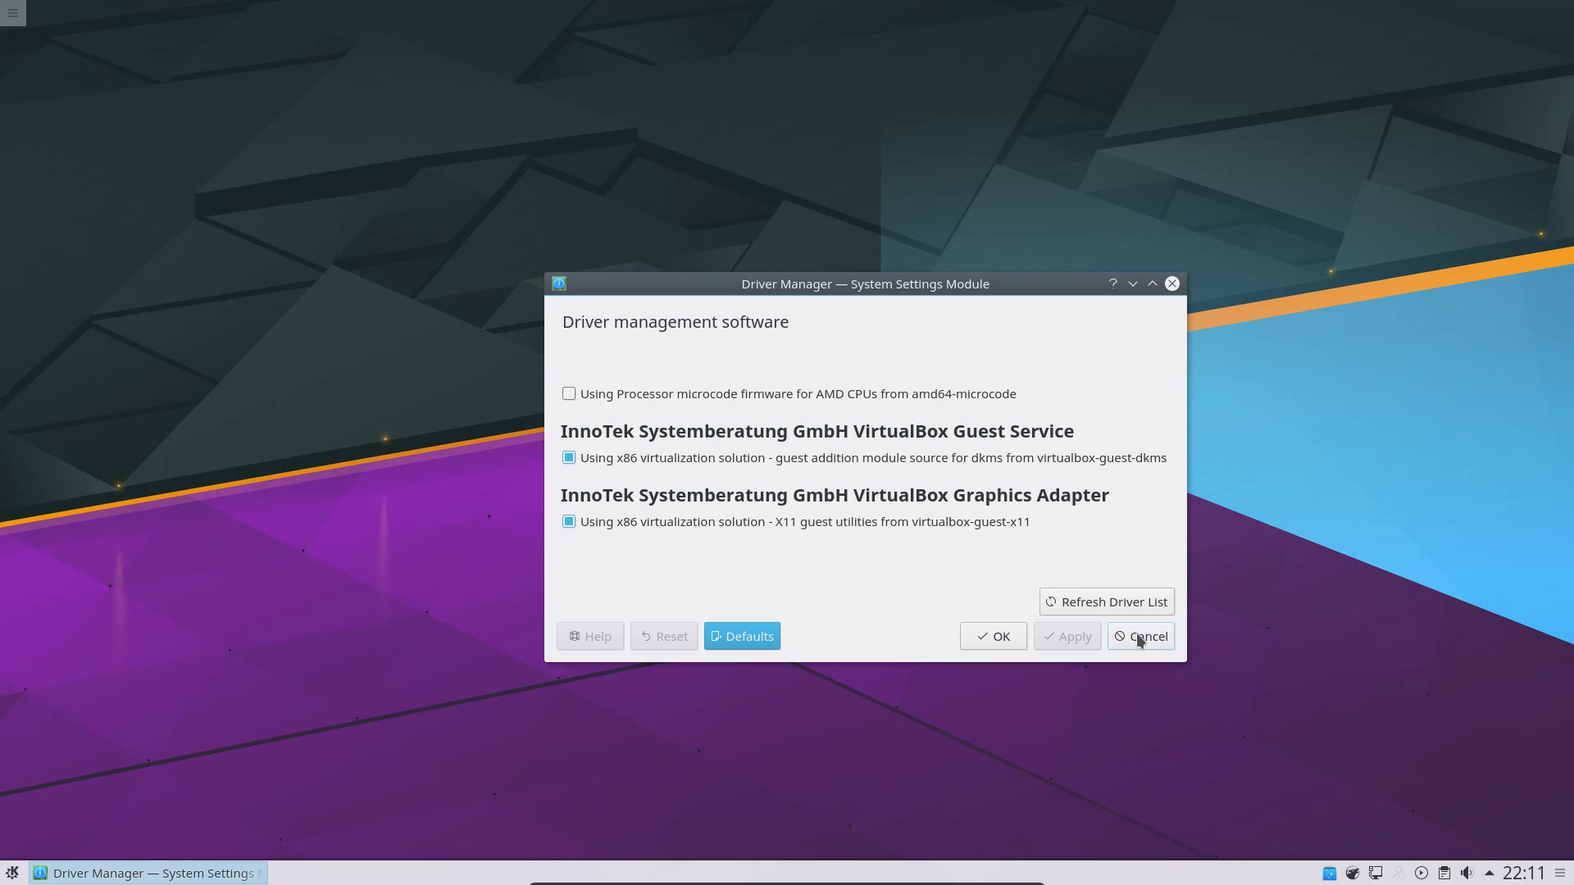
Step: Cancel the Driver Manager without changes, then peek at the clipboard history and dismiss it
{"action": "left_click", "coordinate": [1139, 637]}
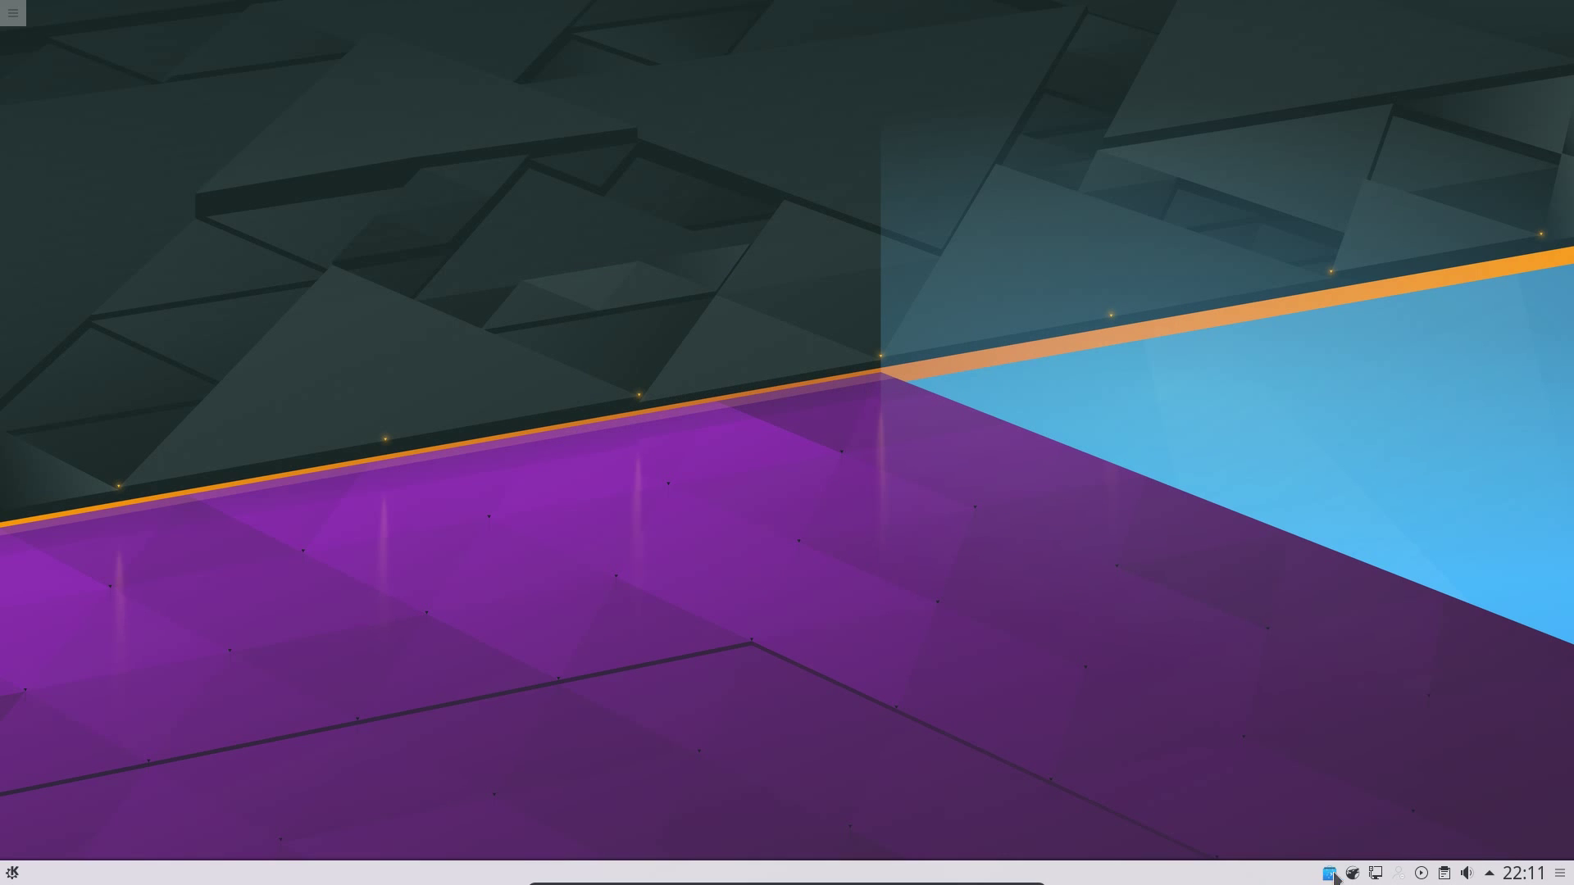
{"action": "left_click", "coordinate": [1448, 874]}
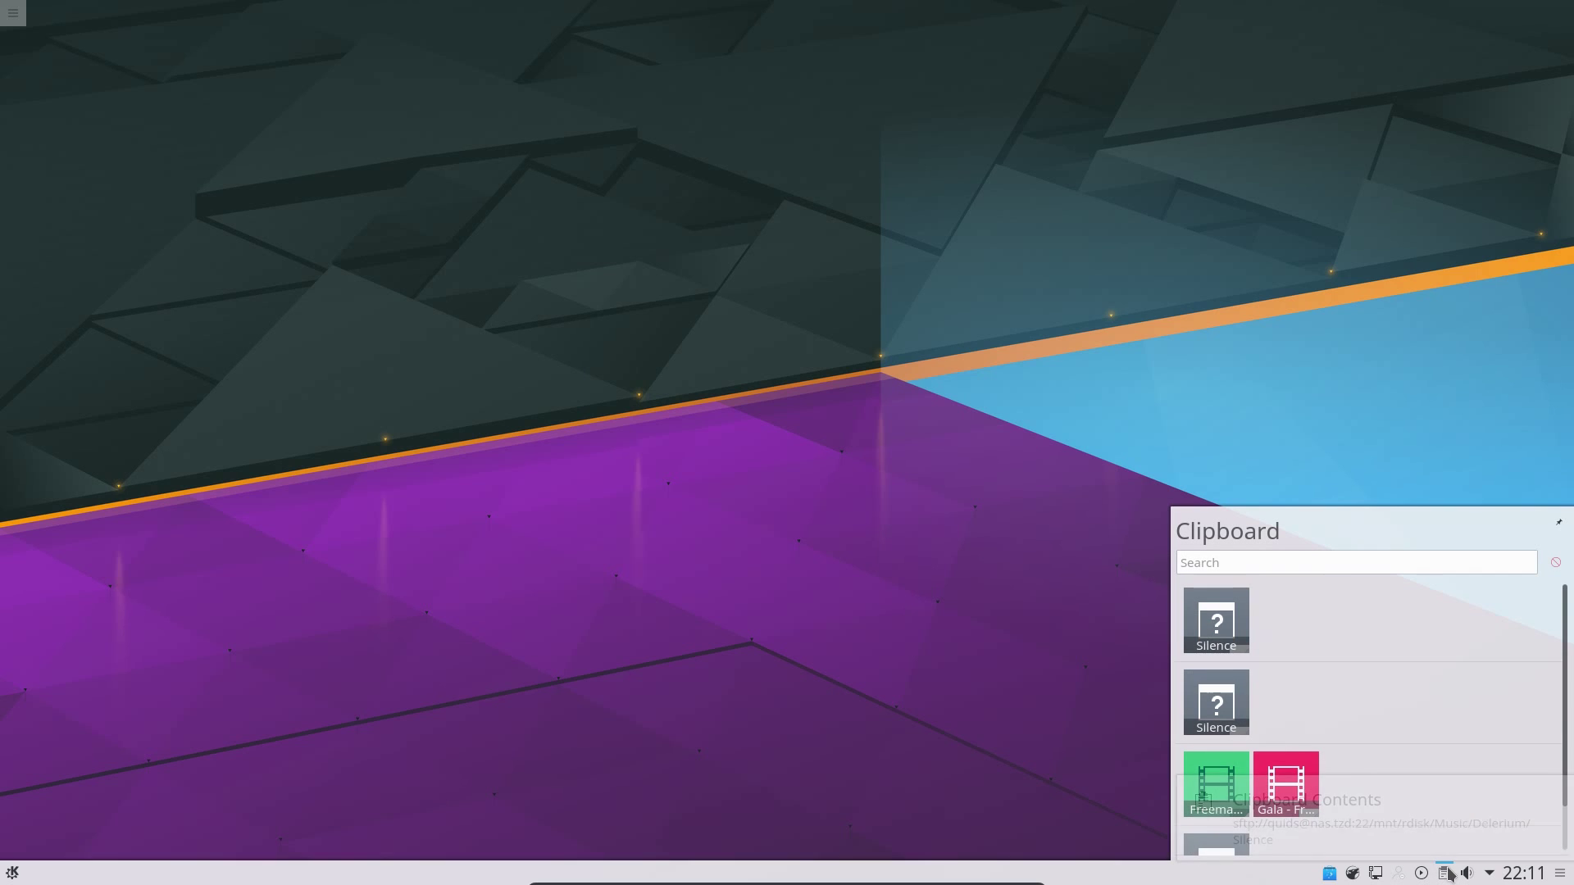
{"action": "left_click", "coordinate": [1445, 873]}
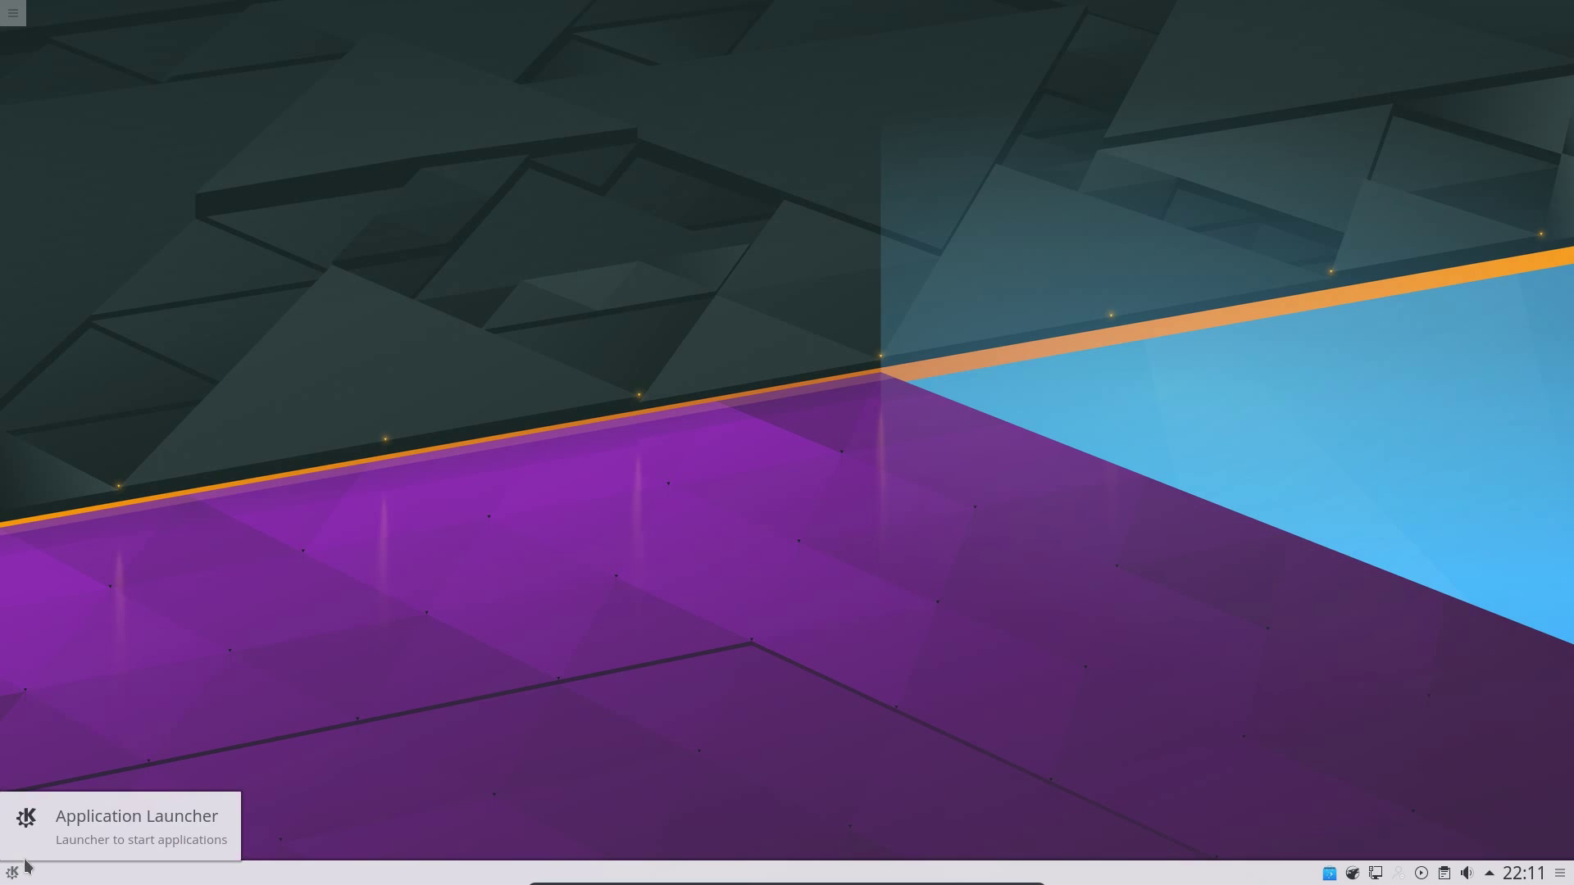
Step: Browse the launcher's Utilities applications, close it, and bring up the launcher's context menu
{"action": "left_click", "coordinate": [13, 872]}
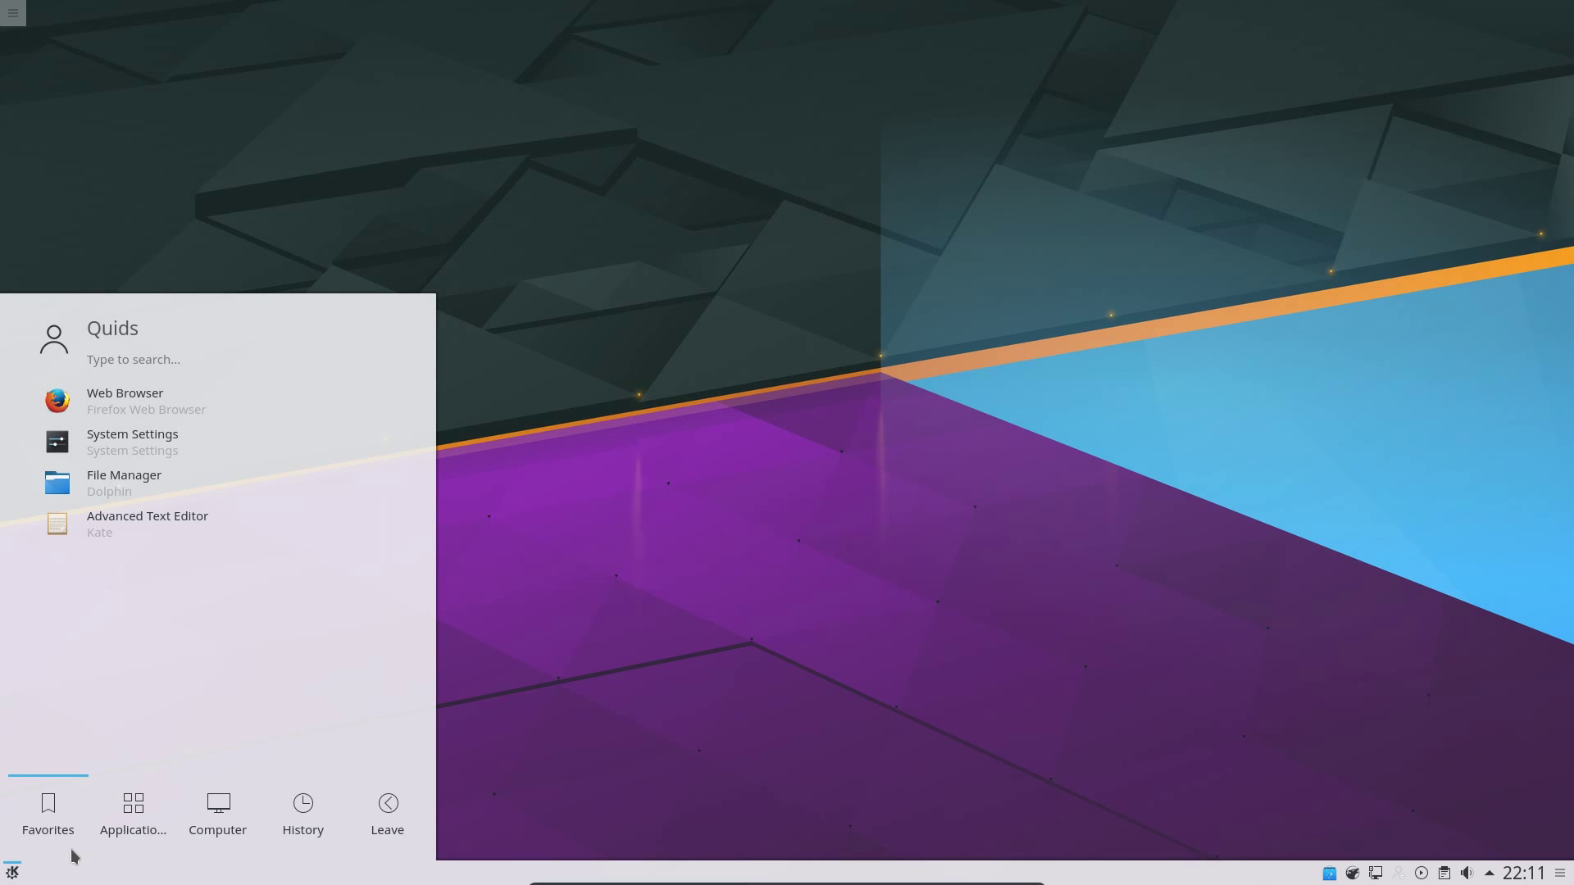
{"action": "left_click", "coordinate": [139, 829]}
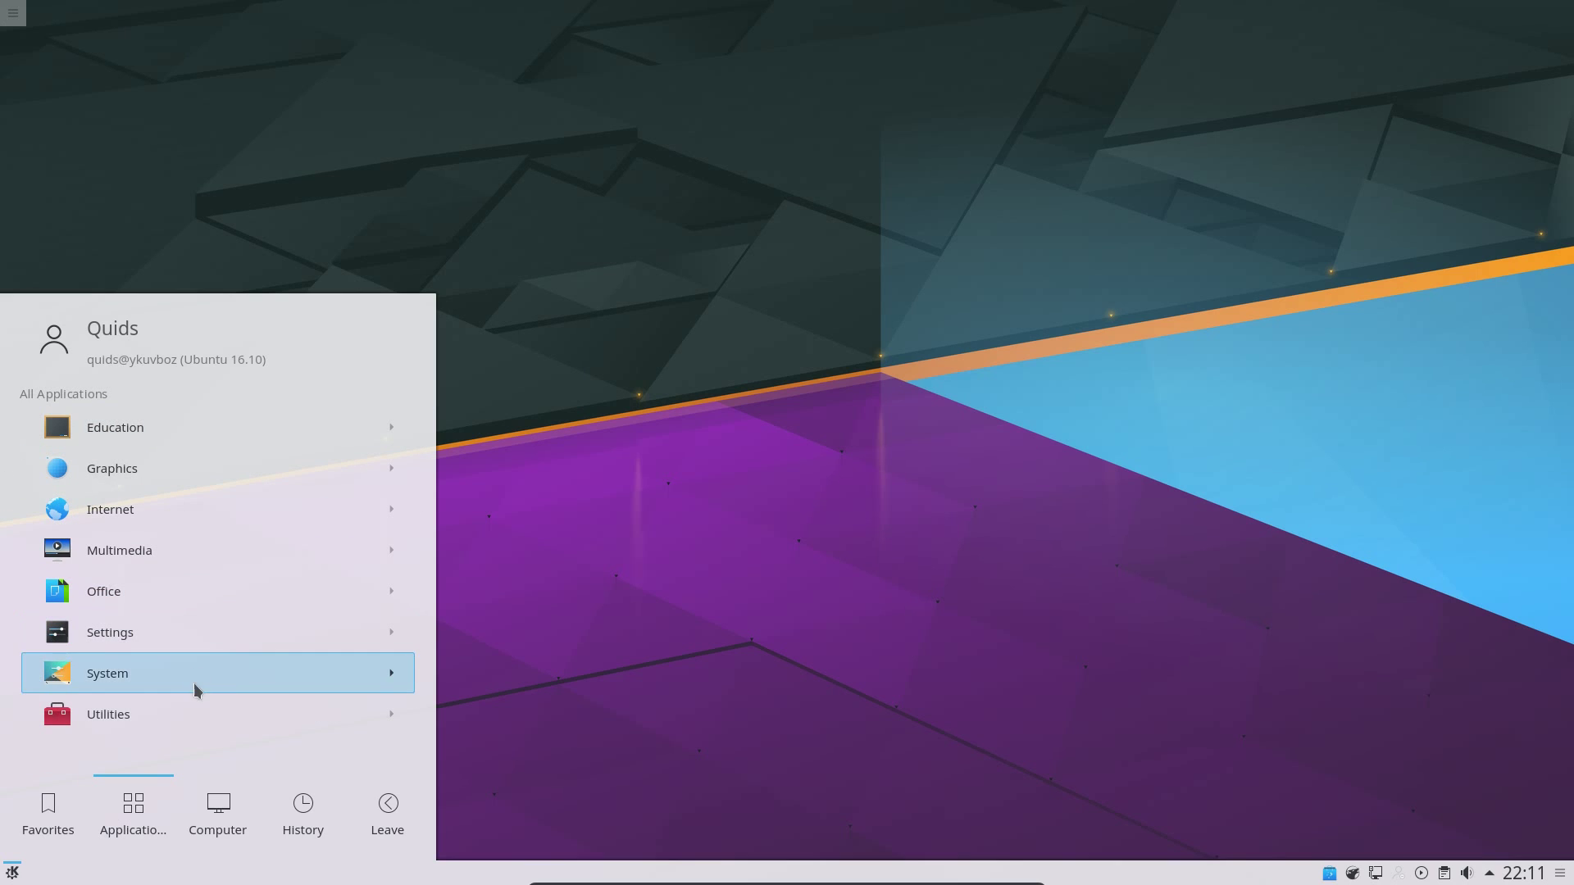
{"action": "left_click", "coordinate": [202, 718]}
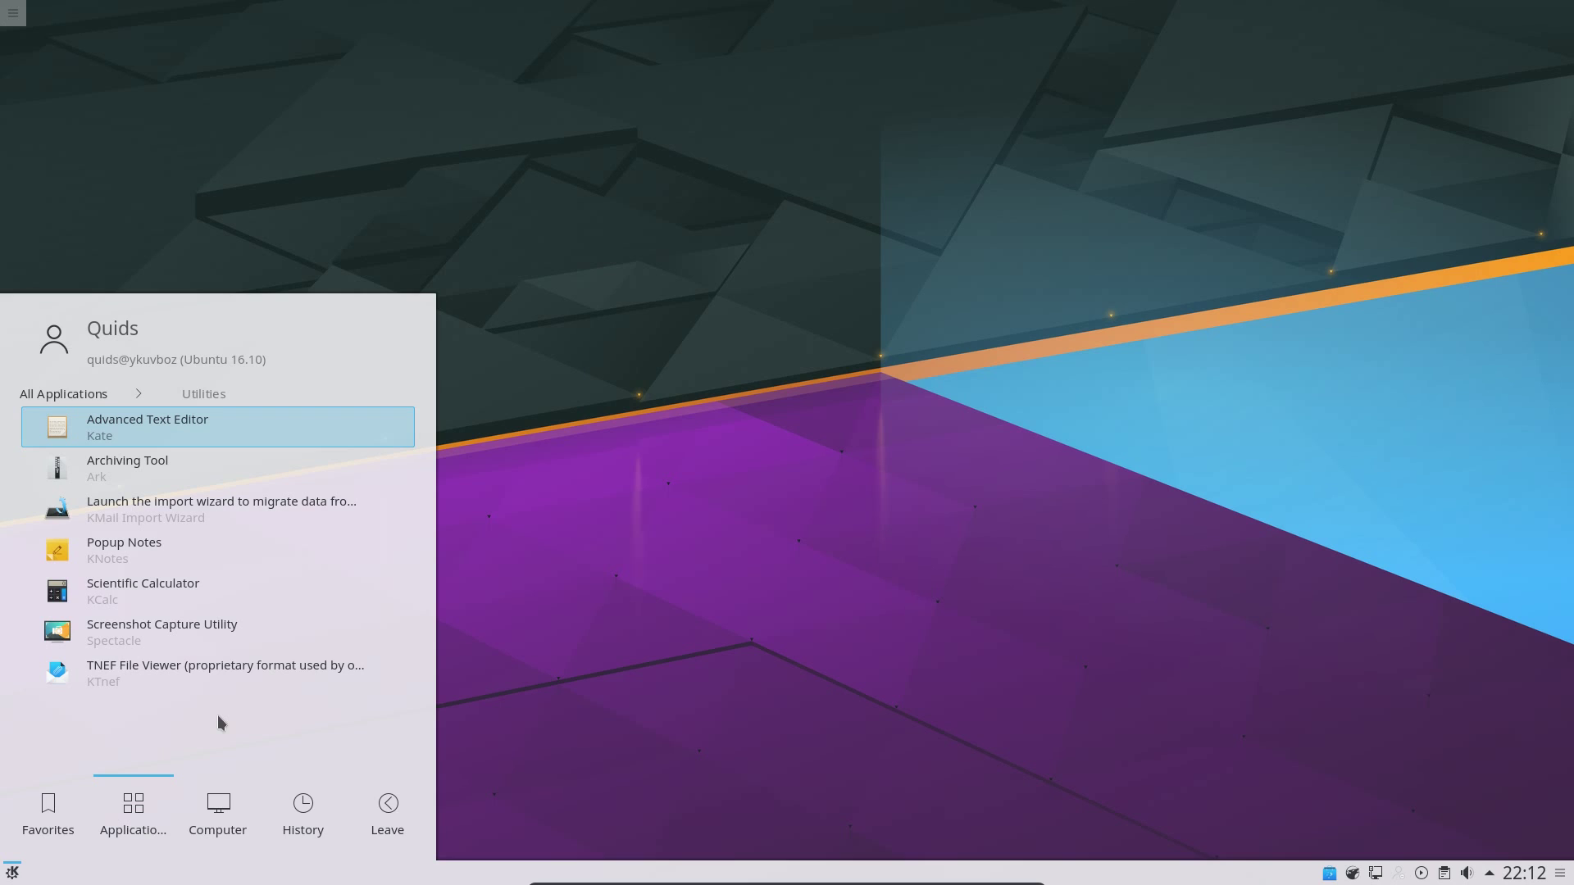
{"action": "left_click", "coordinate": [534, 604]}
{"action": "right_click", "coordinate": [11, 872]}
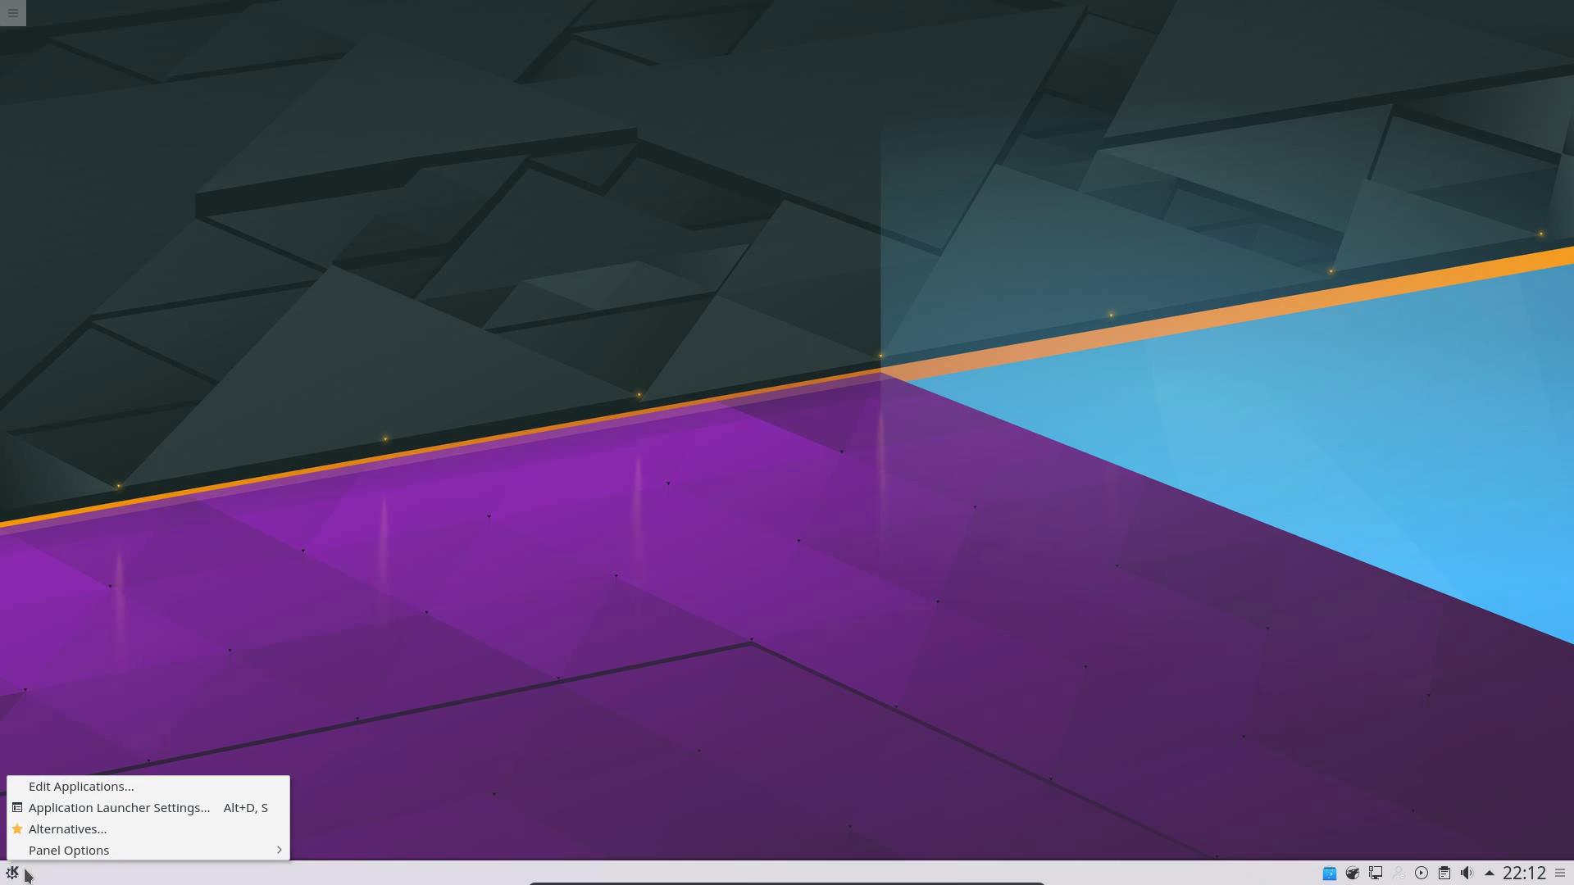
Step: Switch the launcher alternative to Application Dashboard and open the new full-screen dashboard
{"action": "left_click", "coordinate": [48, 830]}
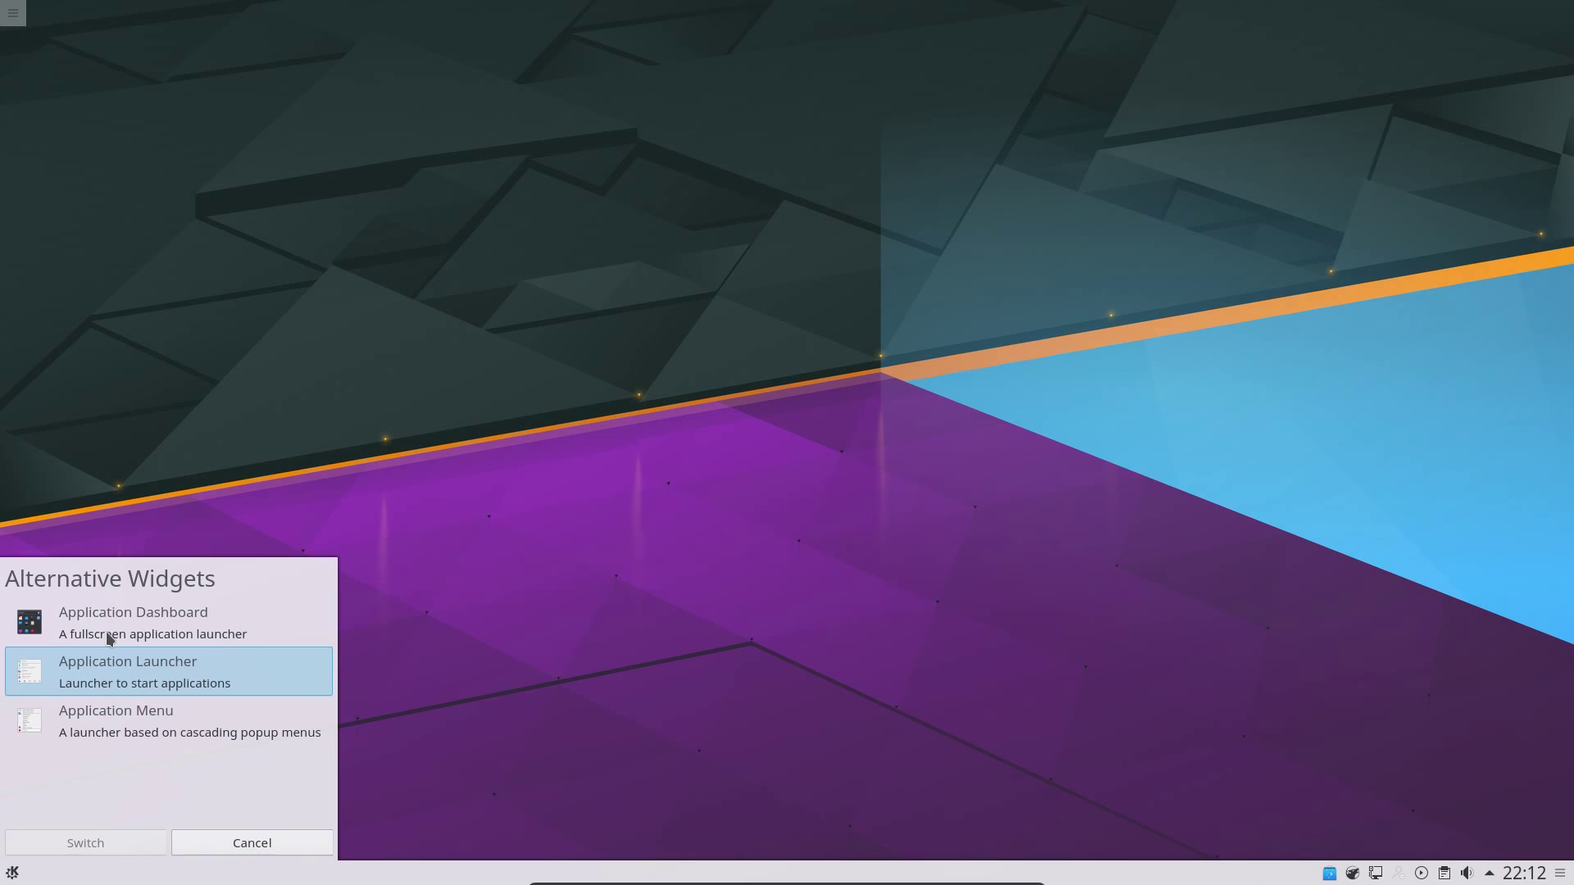
{"action": "left_click", "coordinate": [106, 632]}
{"action": "left_click", "coordinate": [118, 842]}
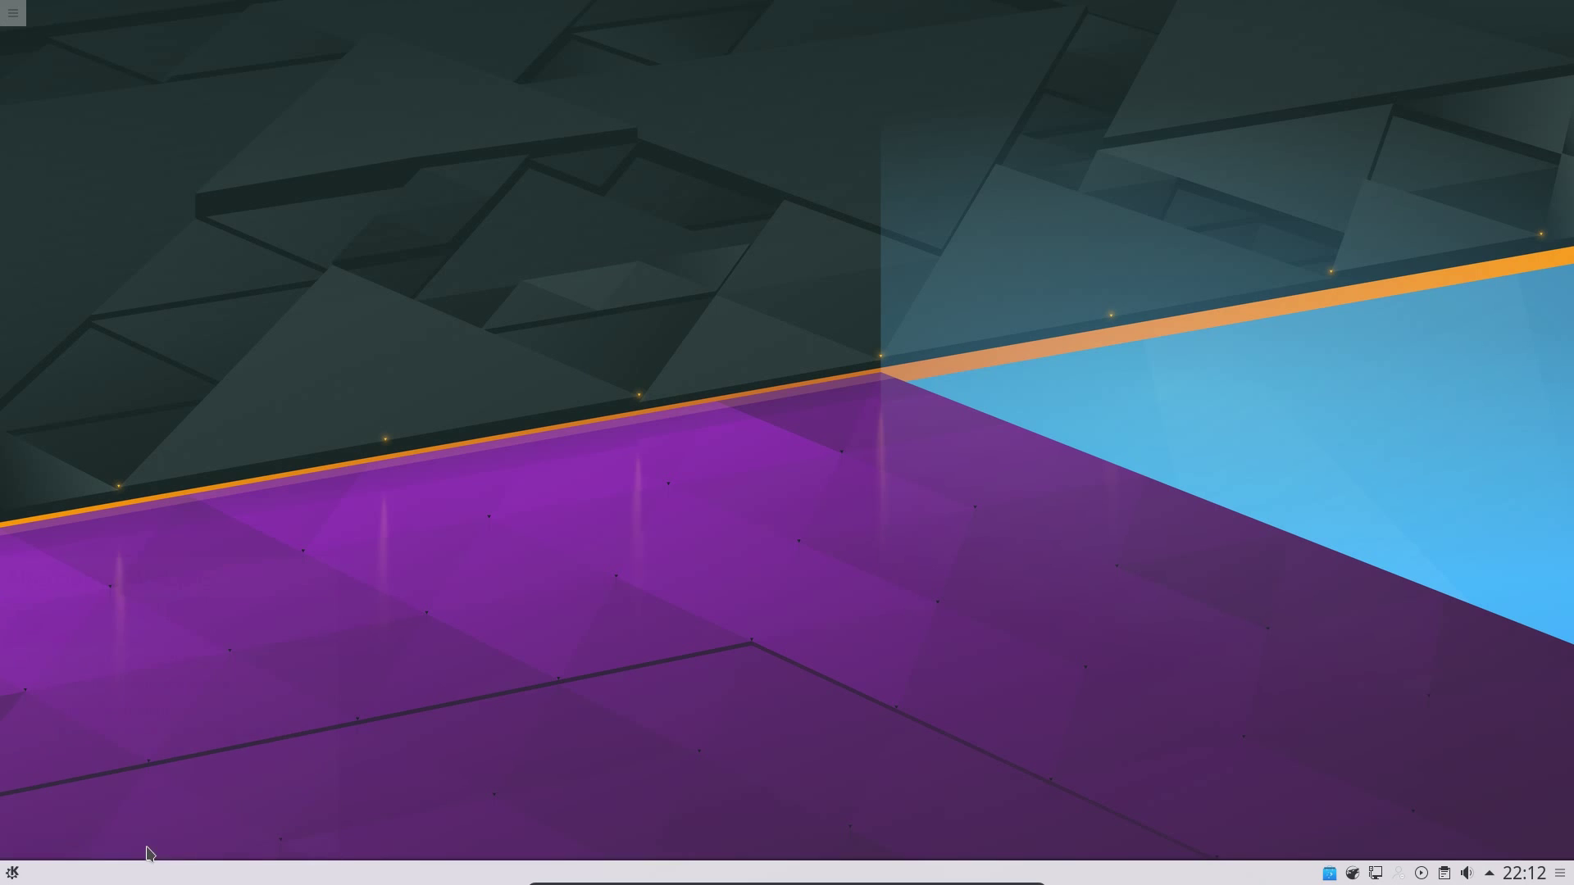
{"action": "left_click", "coordinate": [12, 873]}
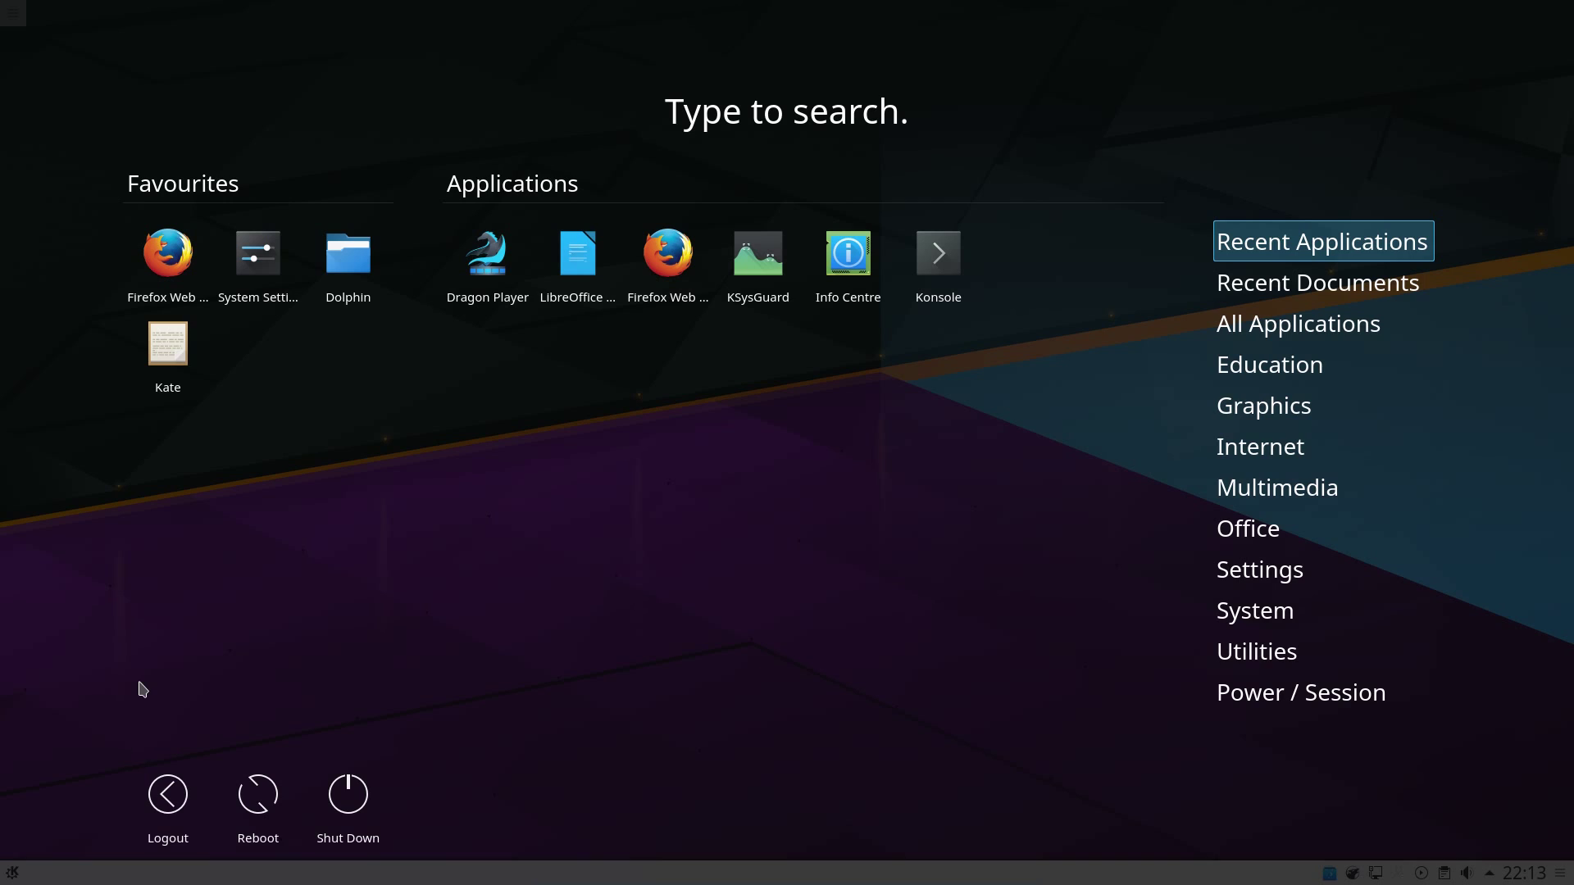
{"action": "type", "text": "mini"}
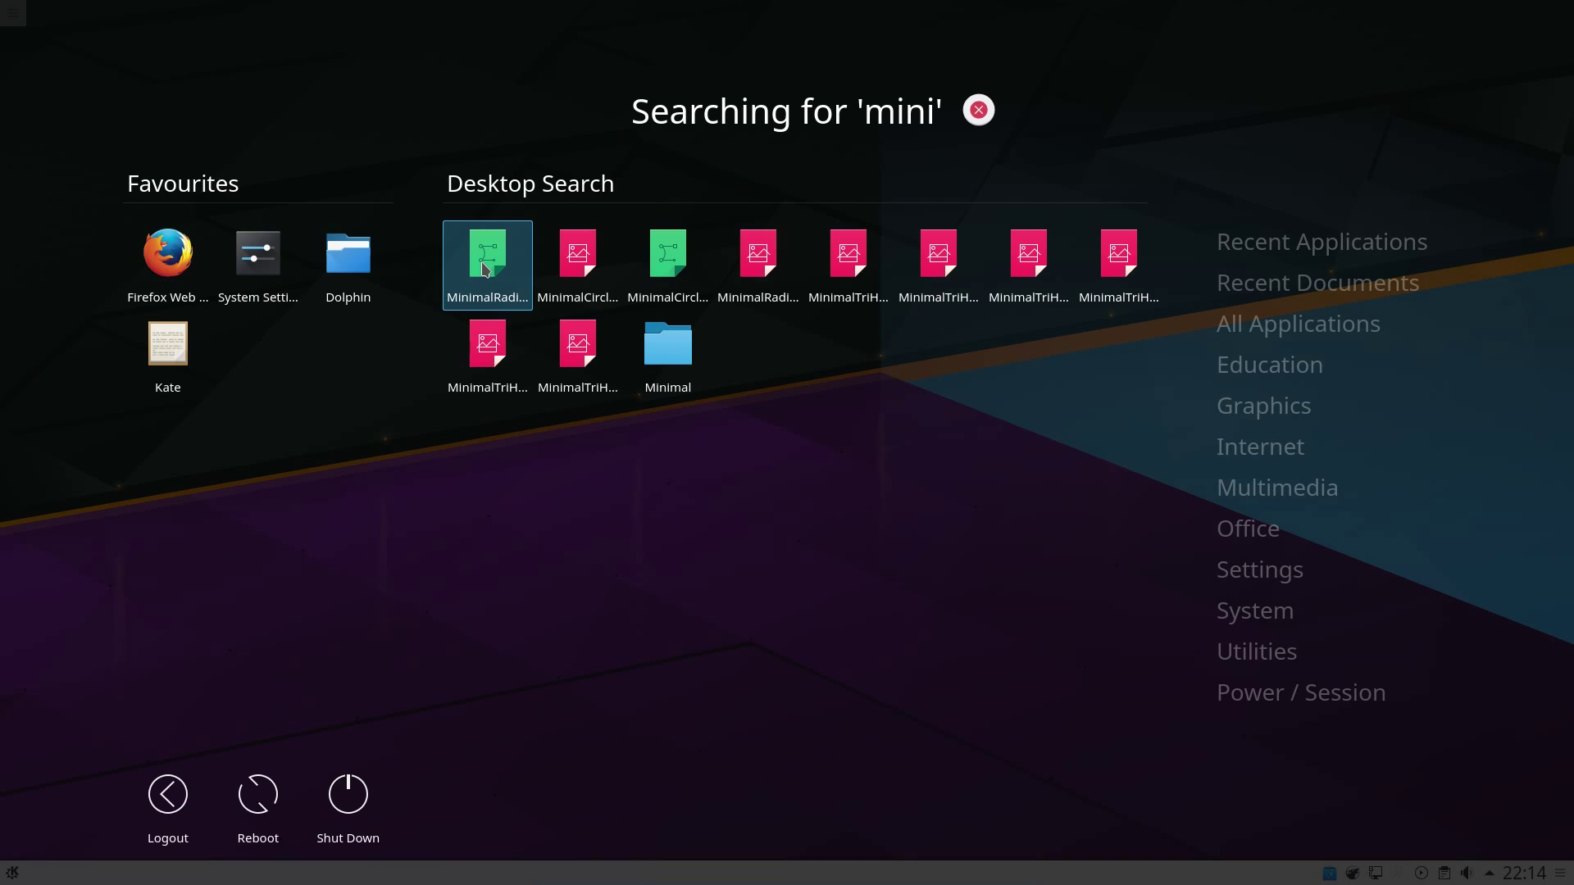
{"action": "left_click", "coordinate": [738, 248]}
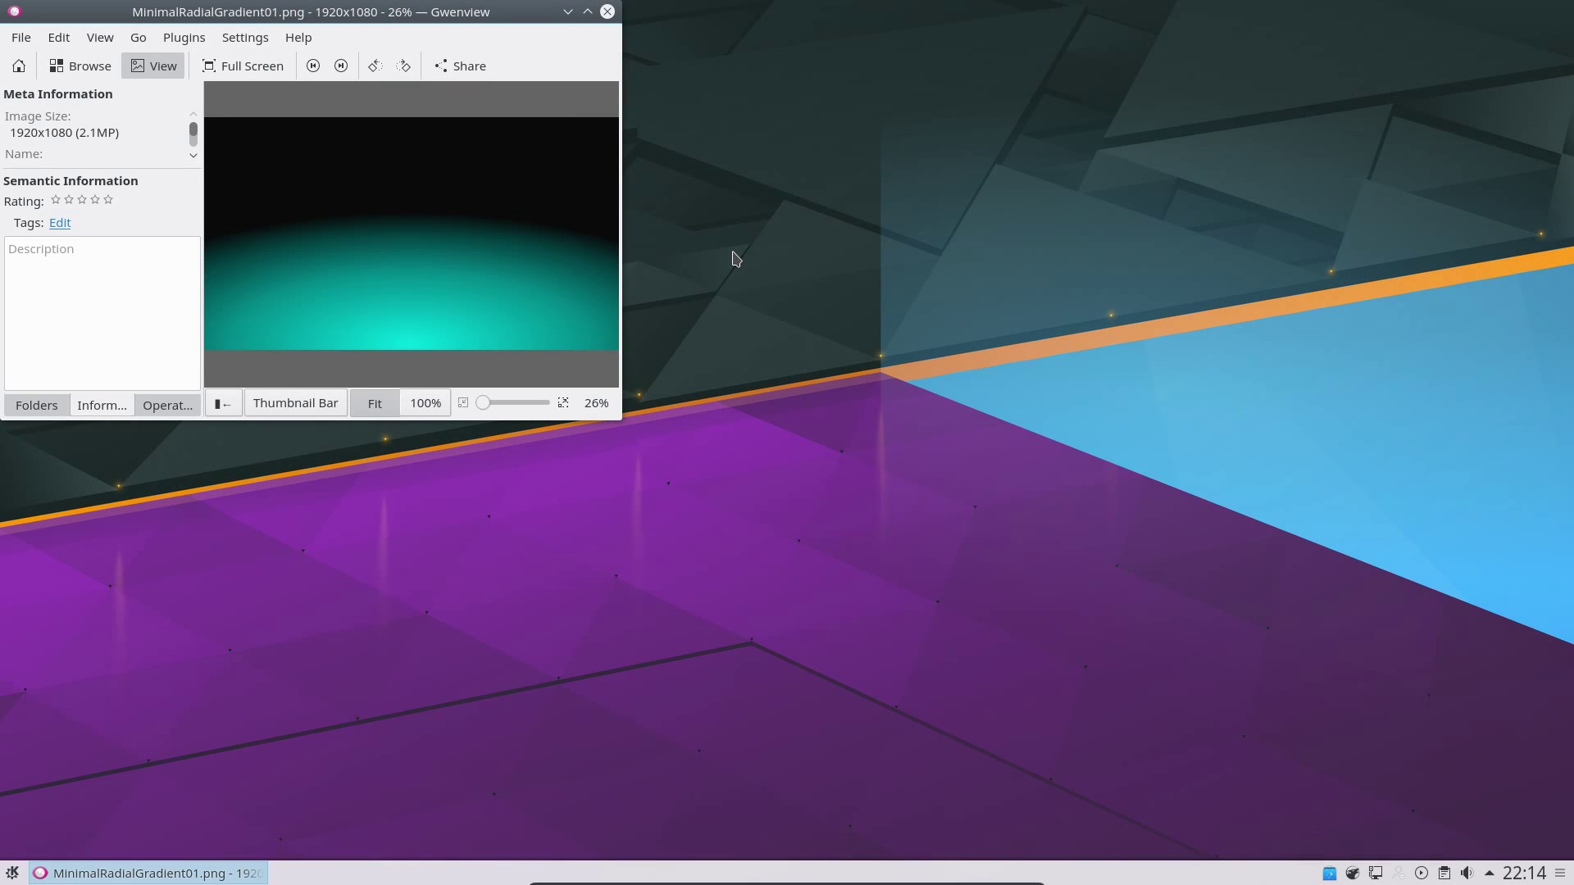
{"action": "left_click", "coordinate": [605, 13]}
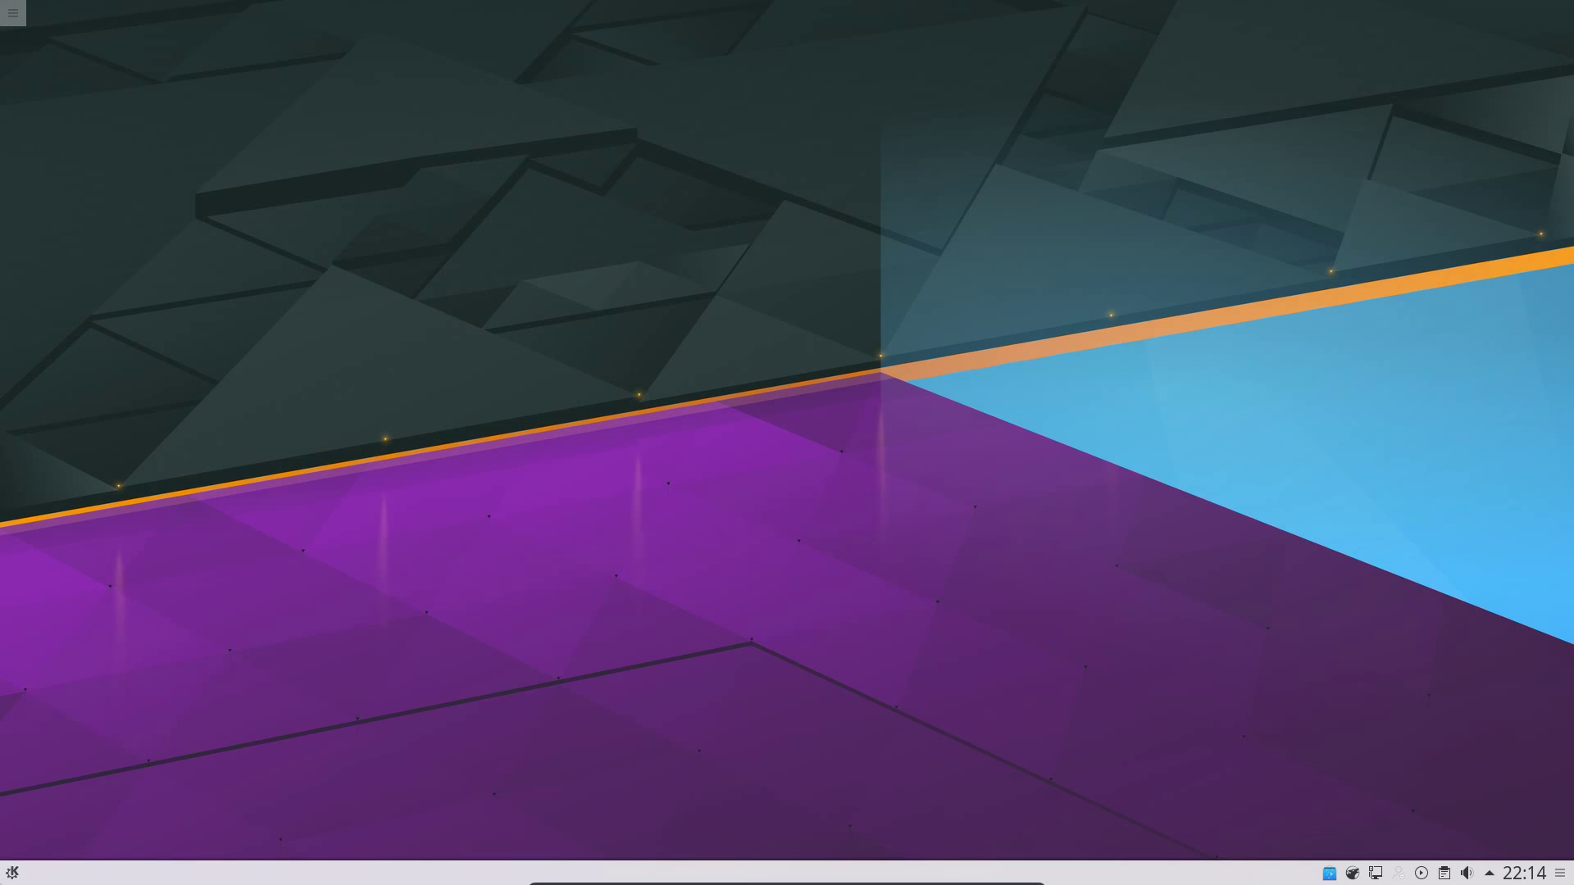
Step: Reopen the dashboard, list All Applications, then browse each category down to Power / Session
{"action": "left_click", "coordinate": [13, 873]}
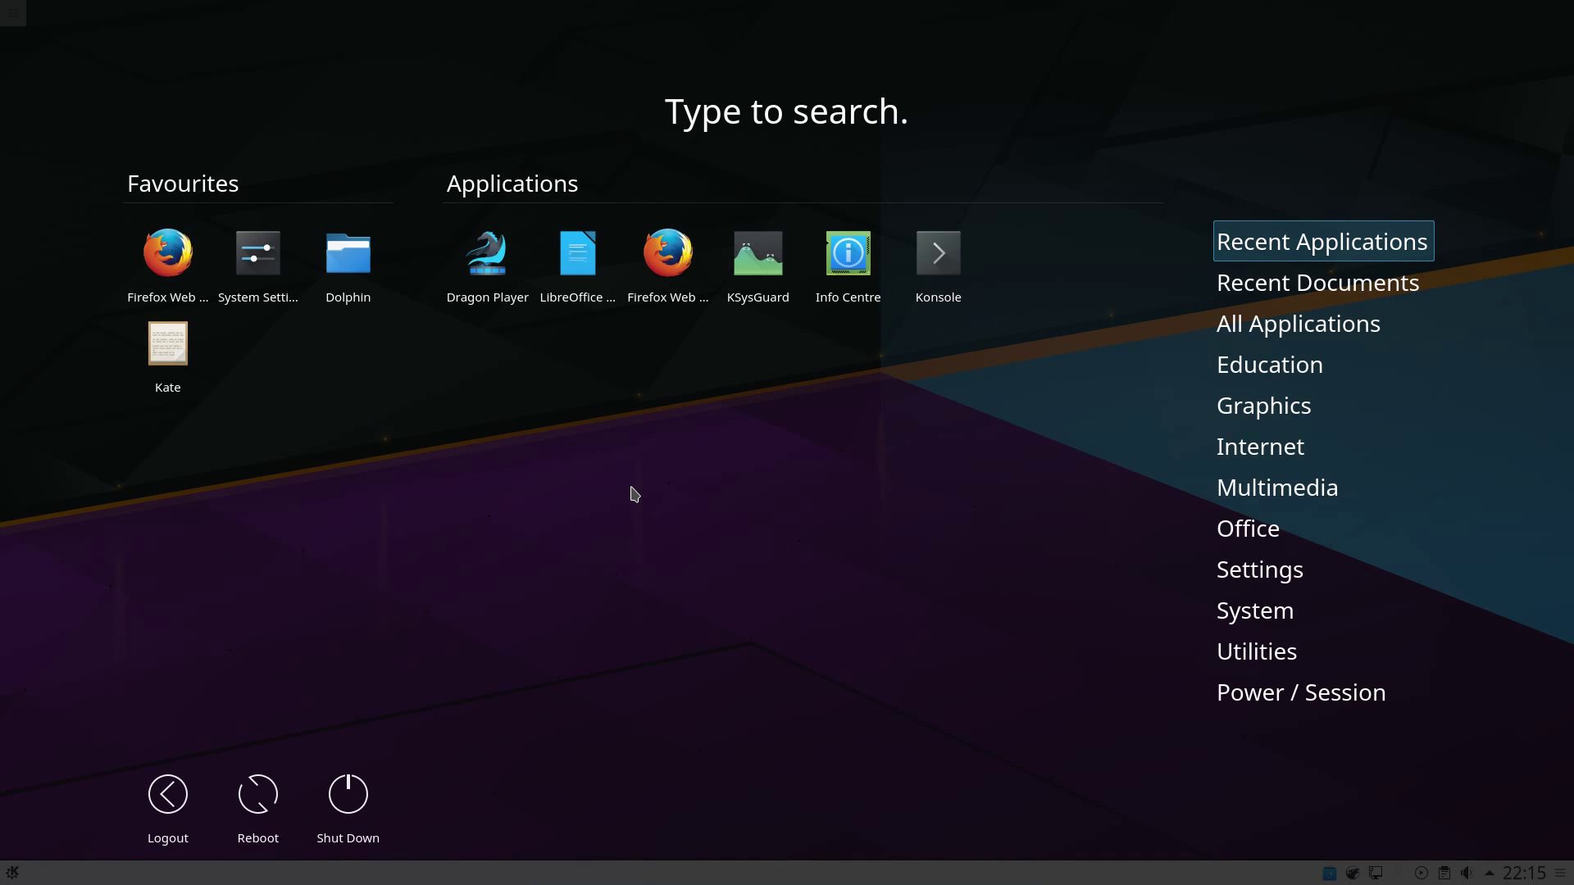
{"action": "left_click", "coordinate": [1330, 341]}
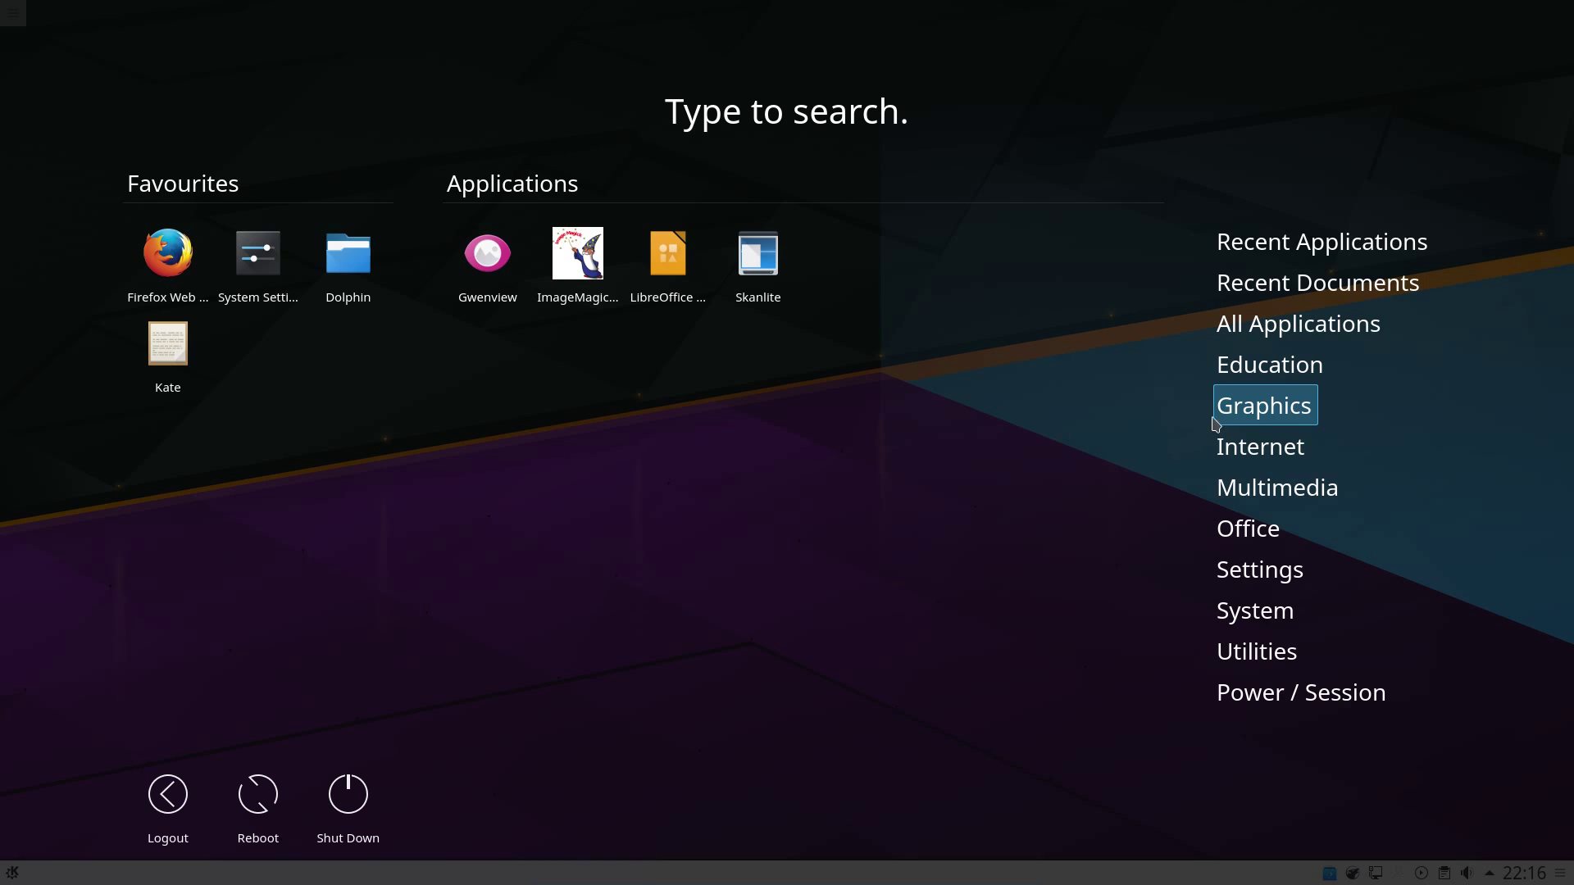
{"action": "mouse_move", "coordinate": [1228, 450]}
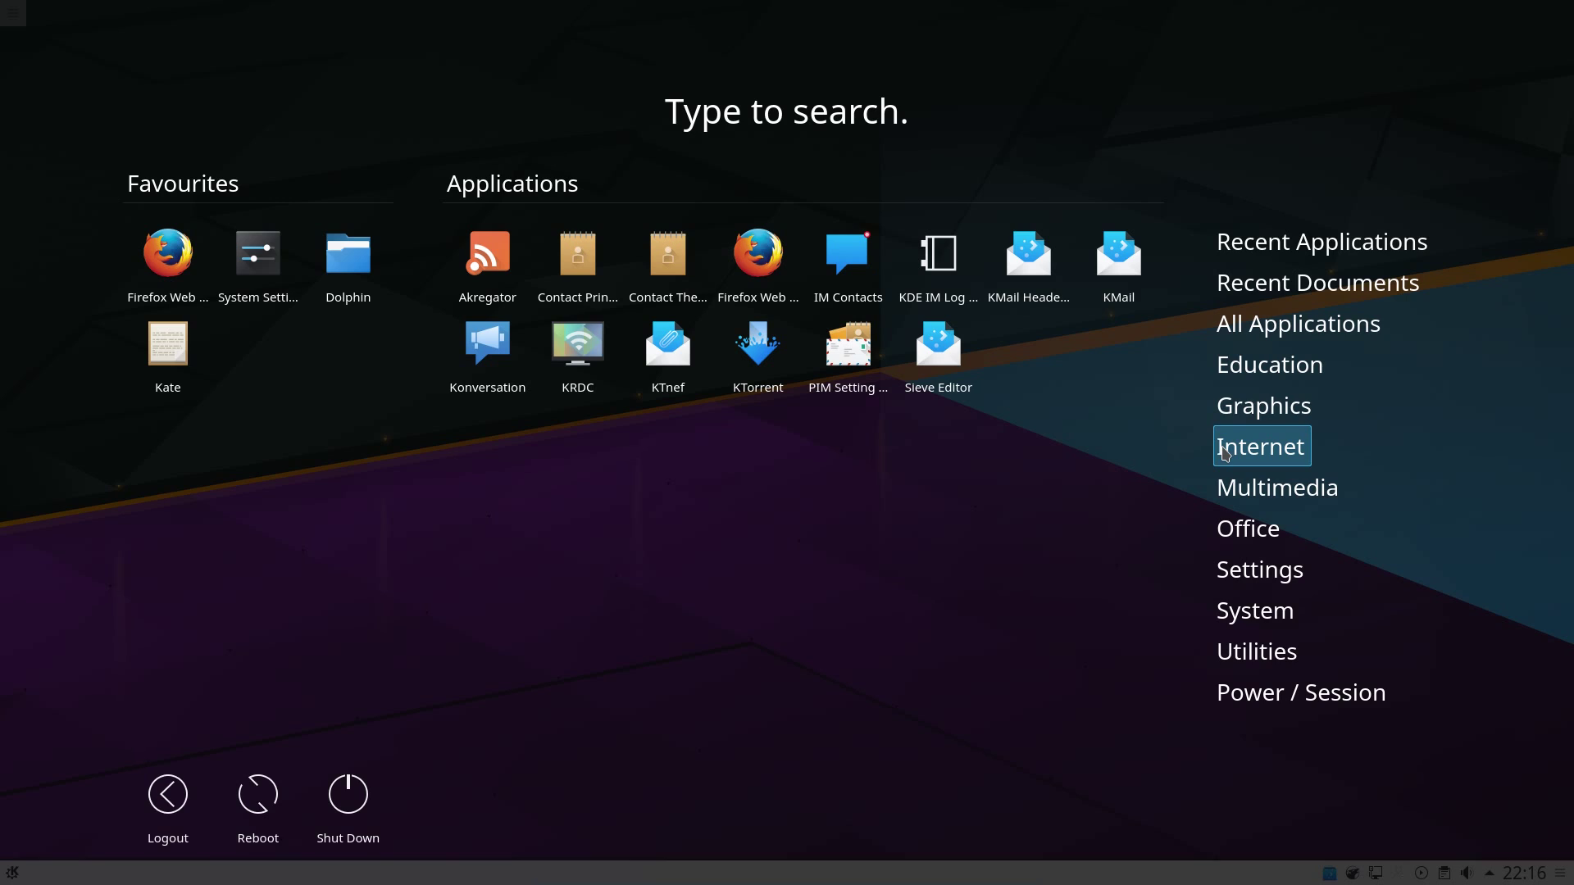
{"action": "mouse_move", "coordinate": [1257, 487]}
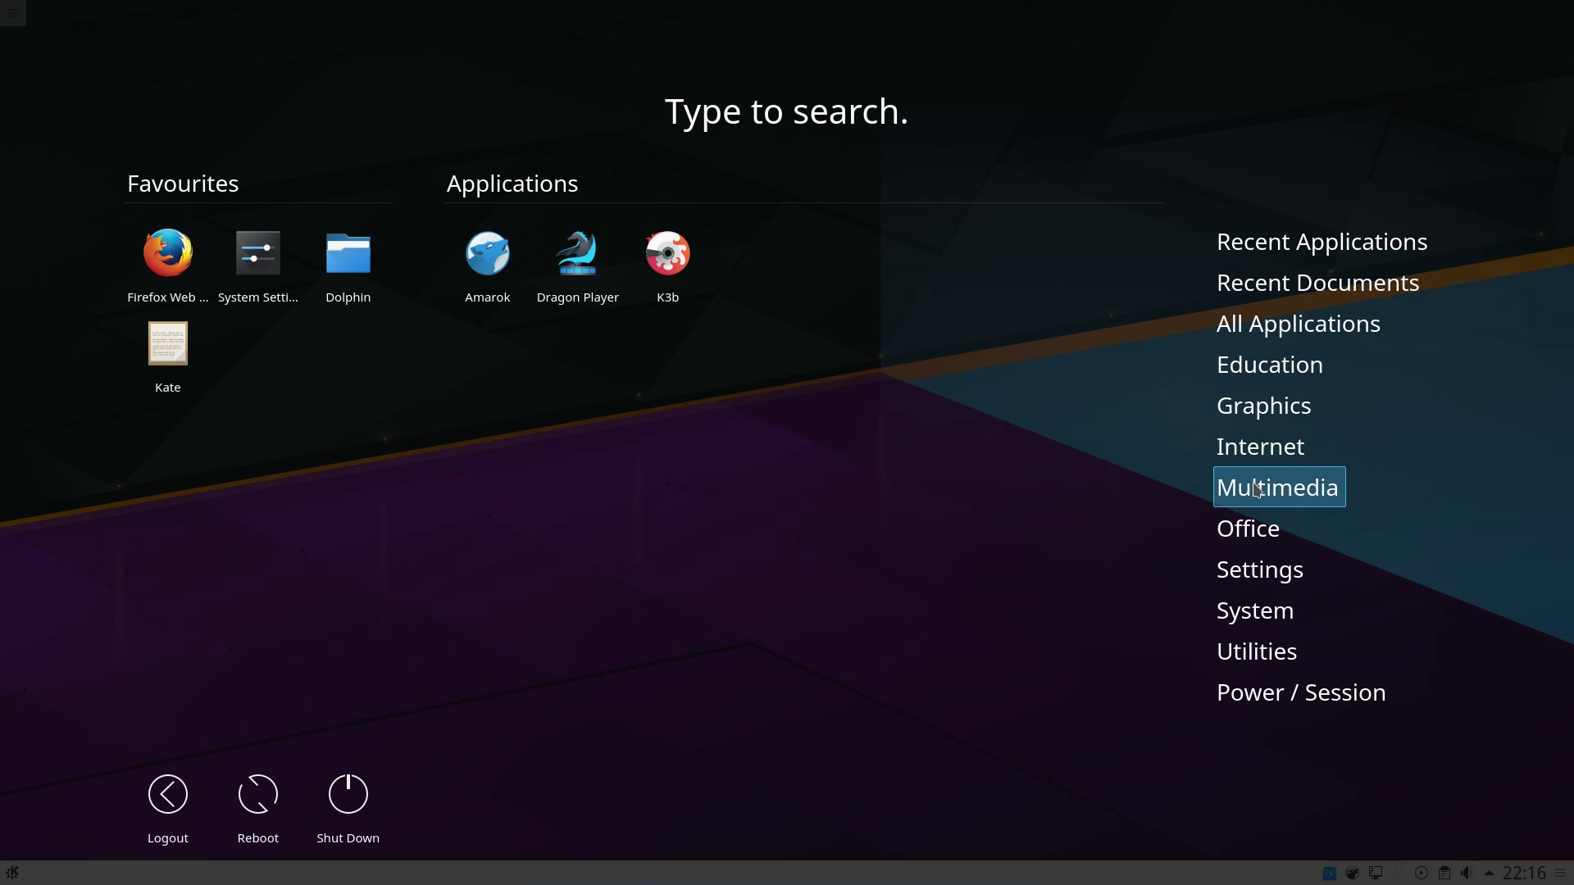
{"action": "mouse_move", "coordinate": [1257, 529]}
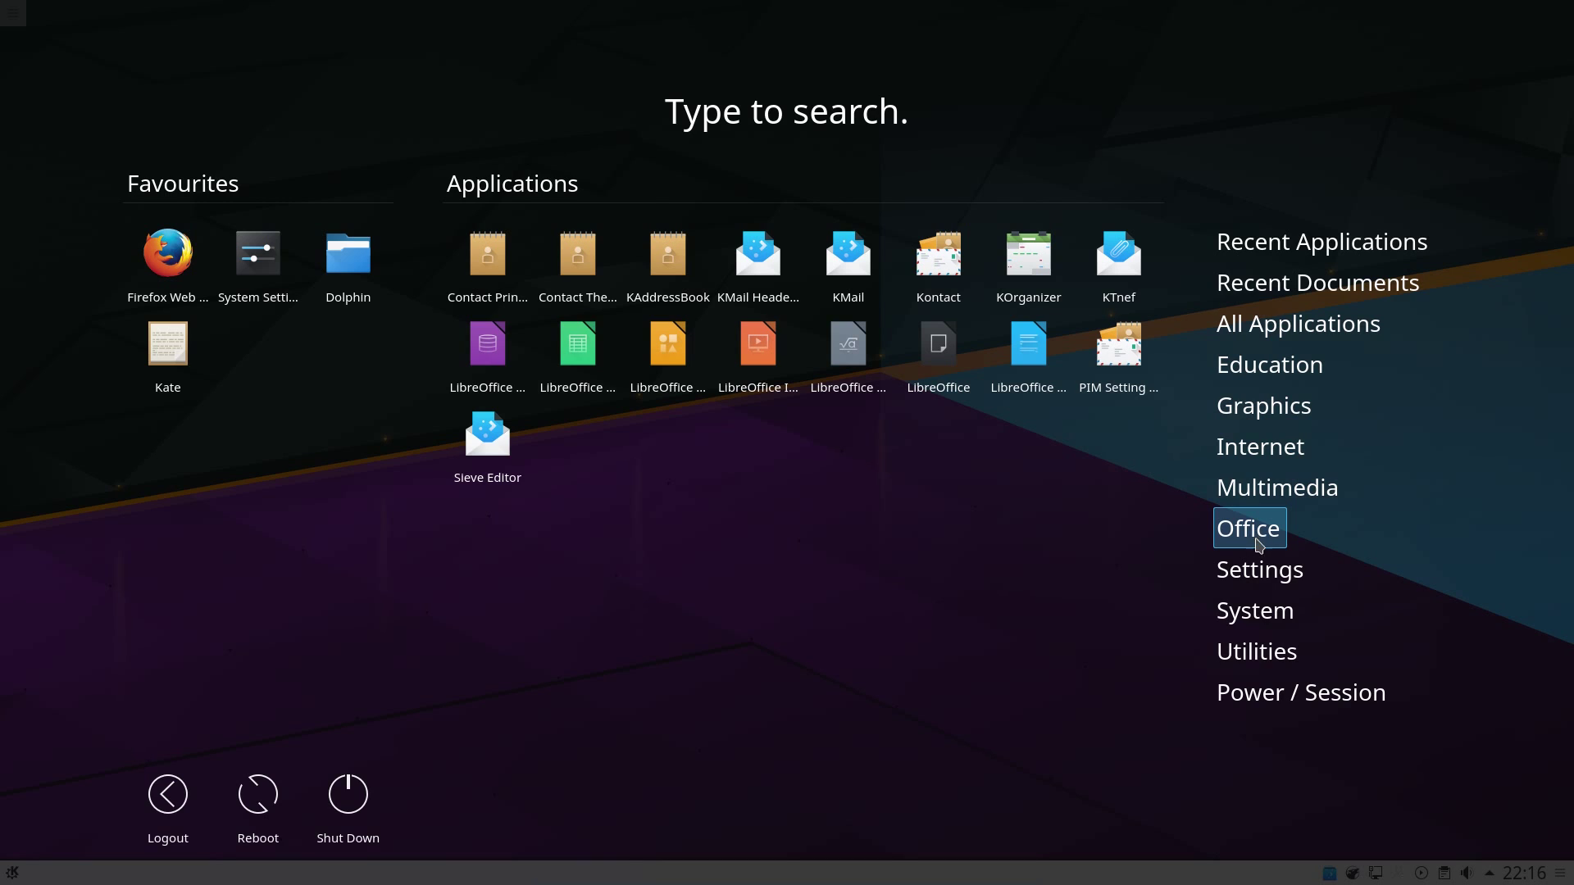
{"action": "mouse_move", "coordinate": [1267, 579]}
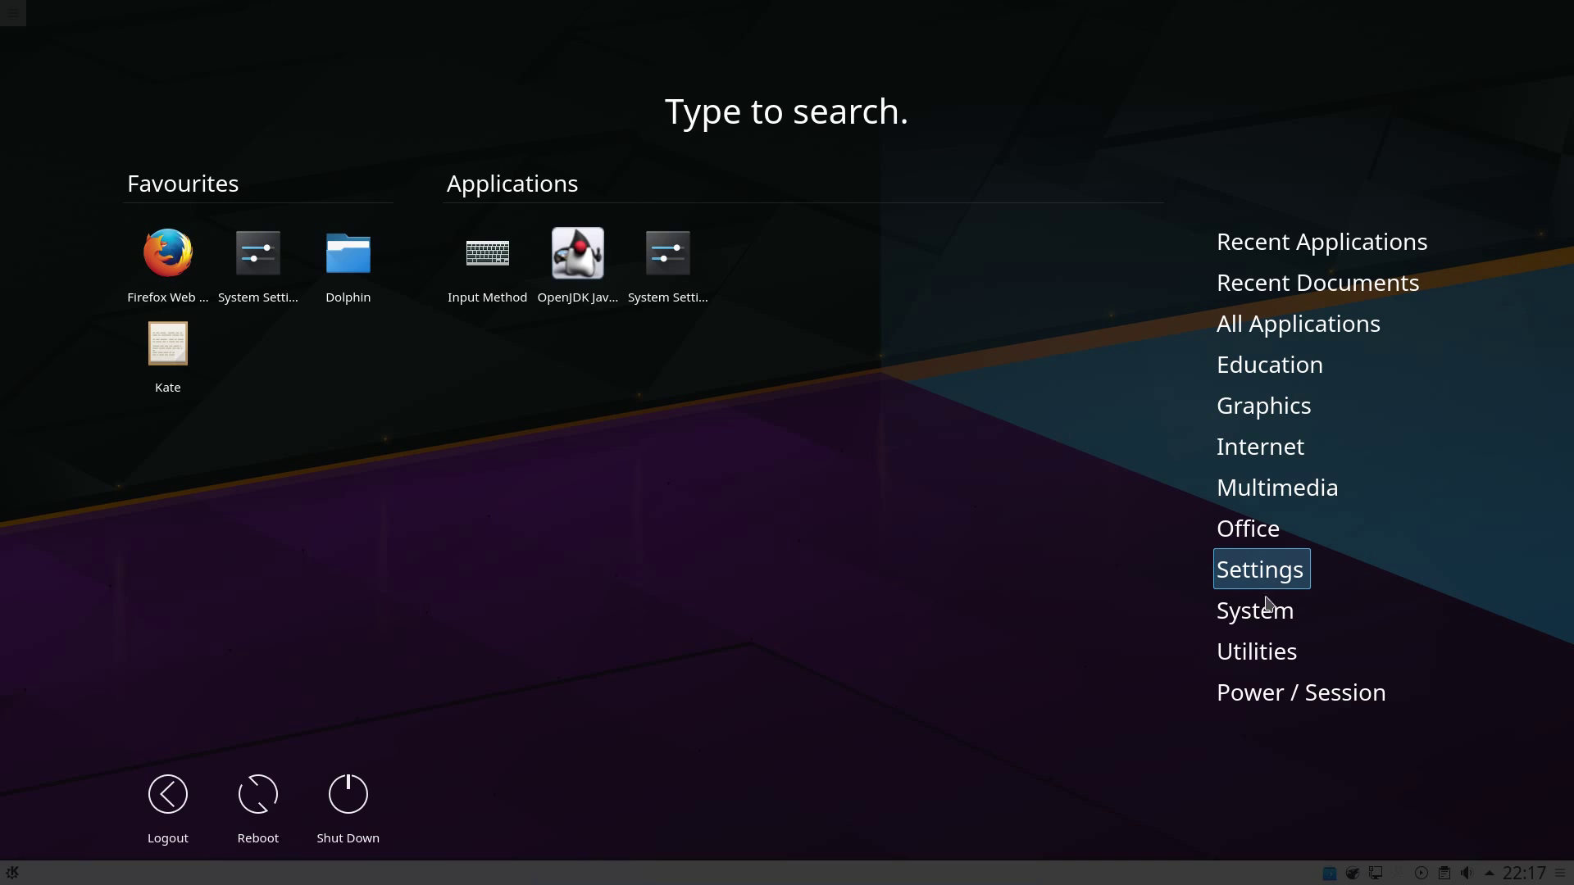
{"action": "mouse_move", "coordinate": [1268, 623]}
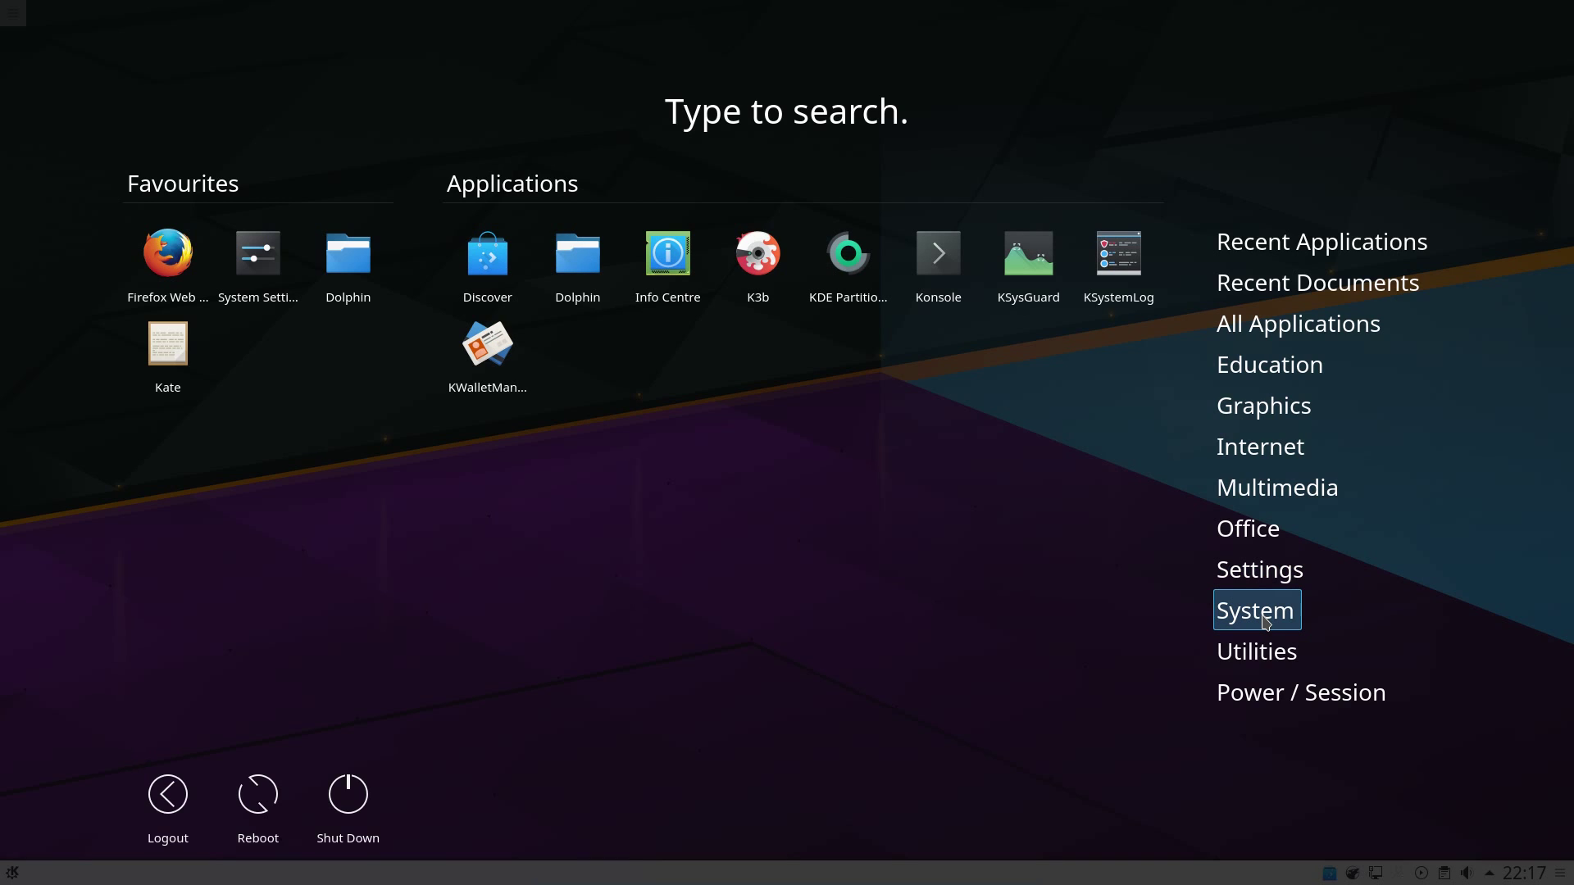
{"action": "mouse_move", "coordinate": [1270, 664]}
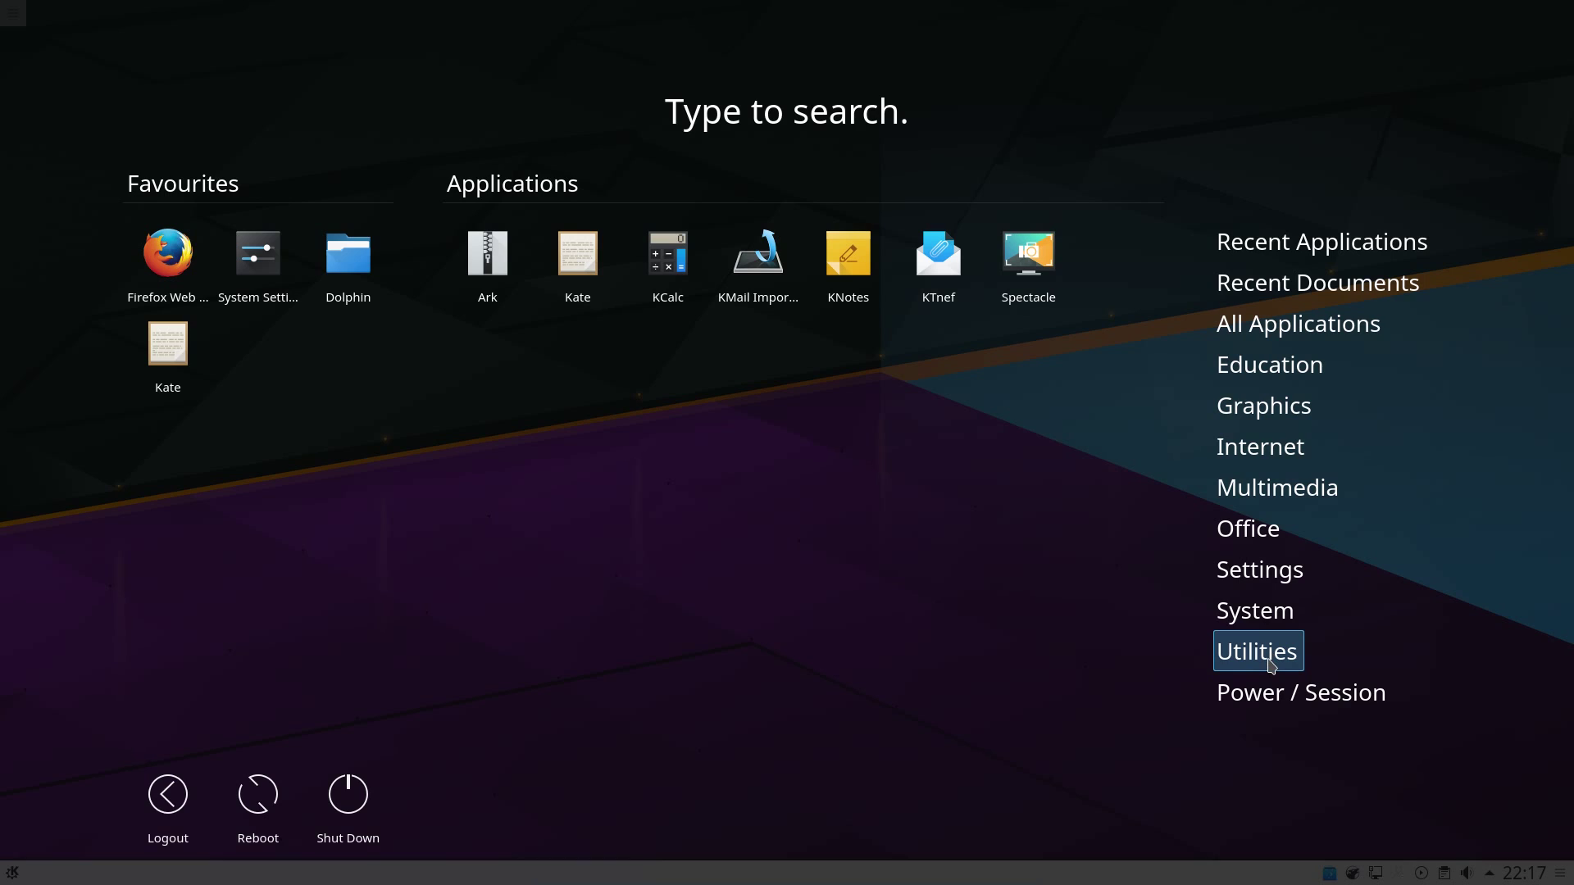
{"action": "mouse_move", "coordinate": [1274, 710]}
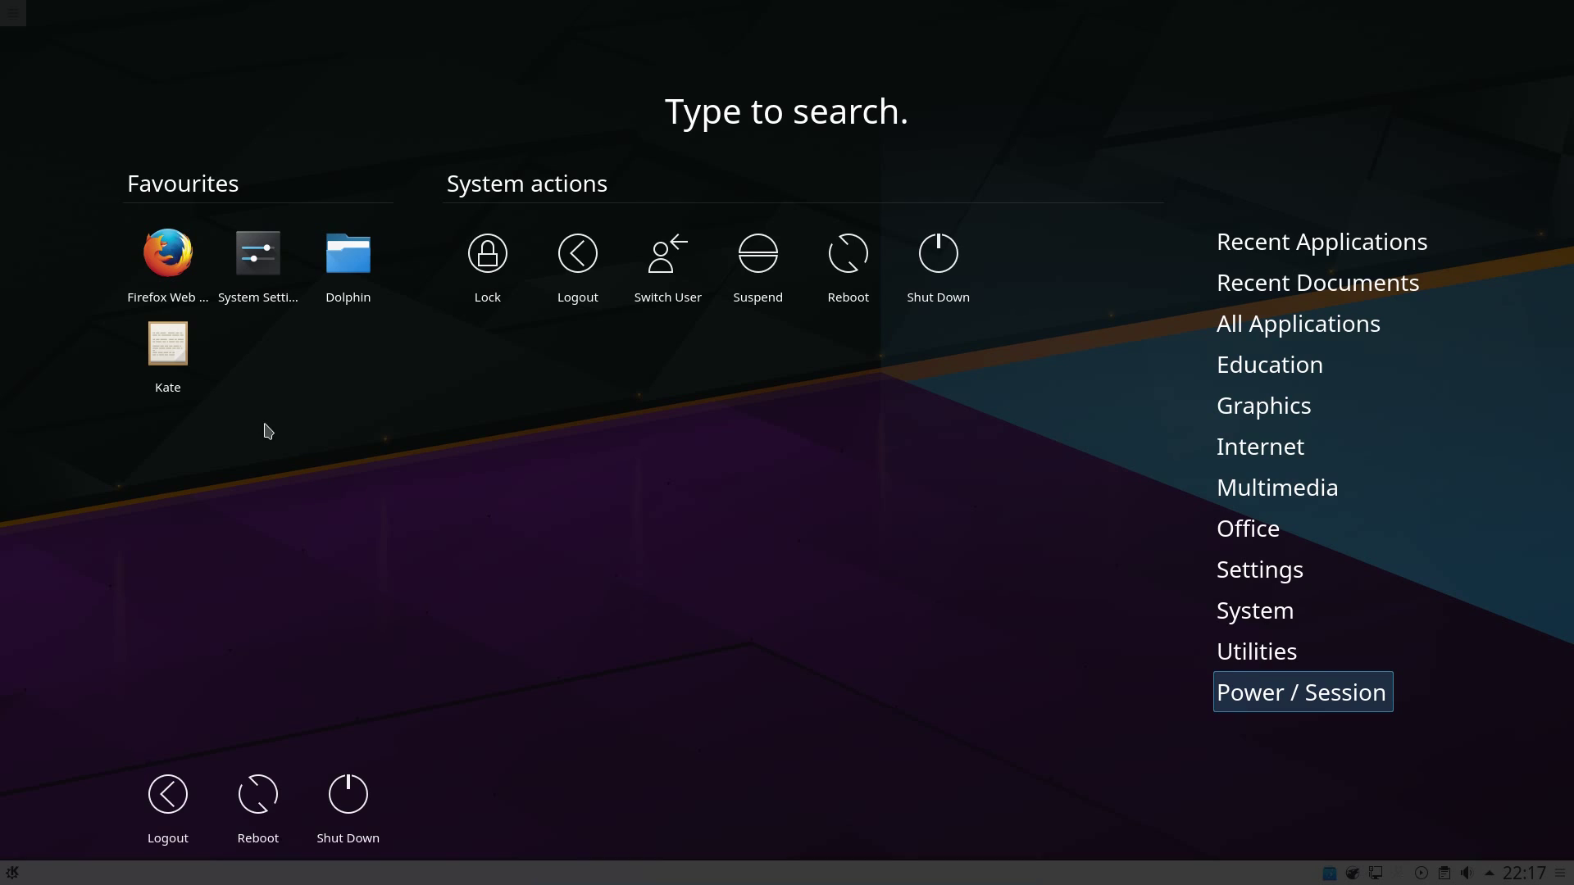
Step: Inspect the options for the Kate favourite and Gwenview in Graphics, then close the dashboard
{"action": "right_click", "coordinate": [179, 330]}
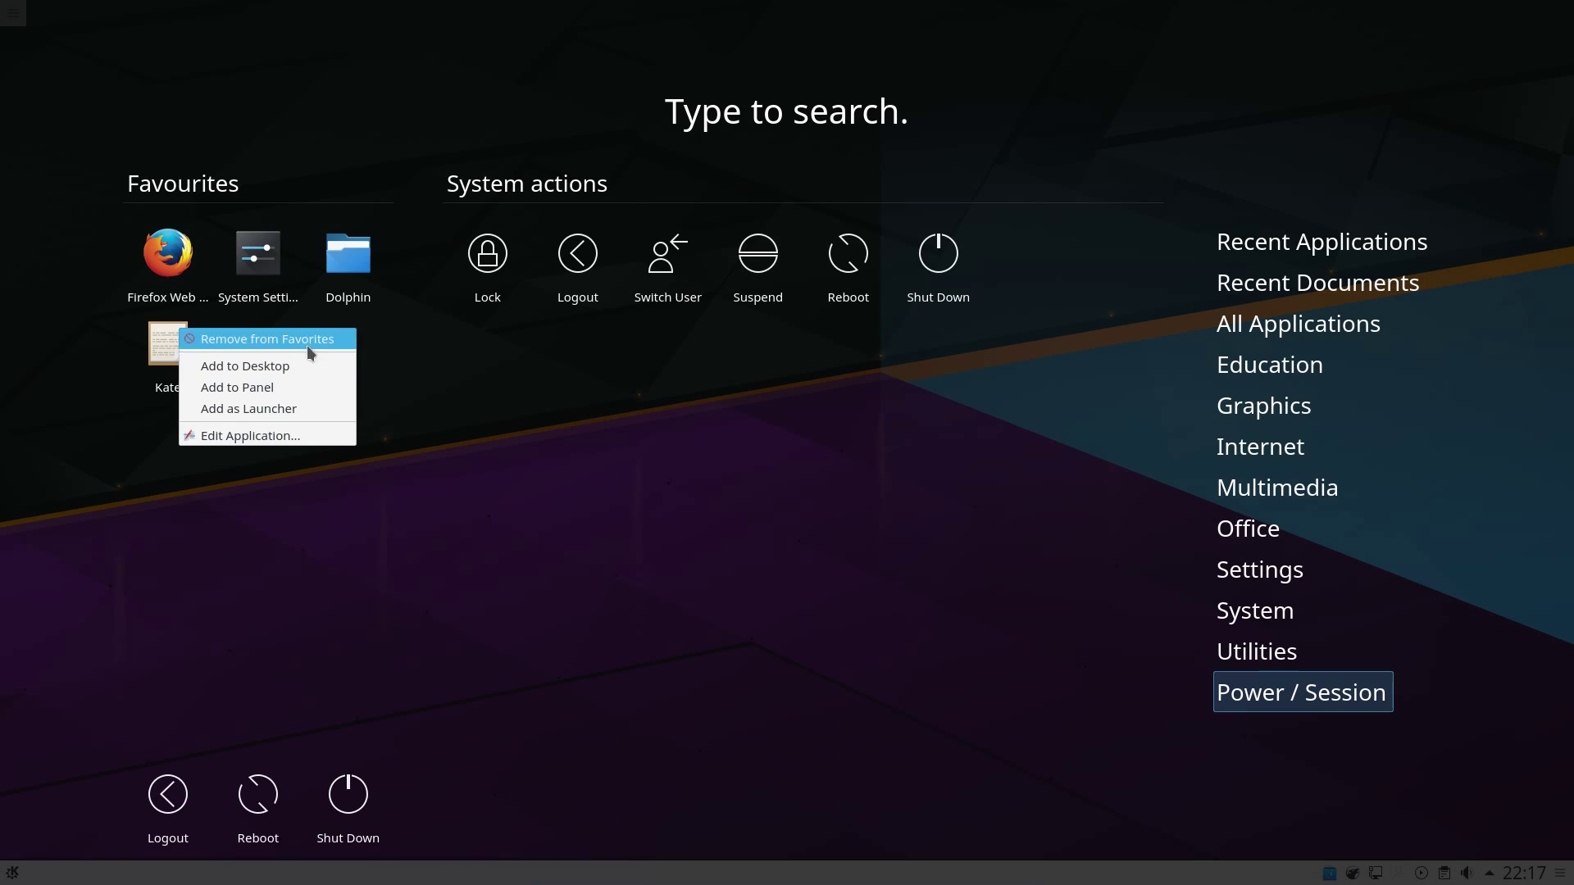
{"action": "left_click", "coordinate": [1254, 409]}
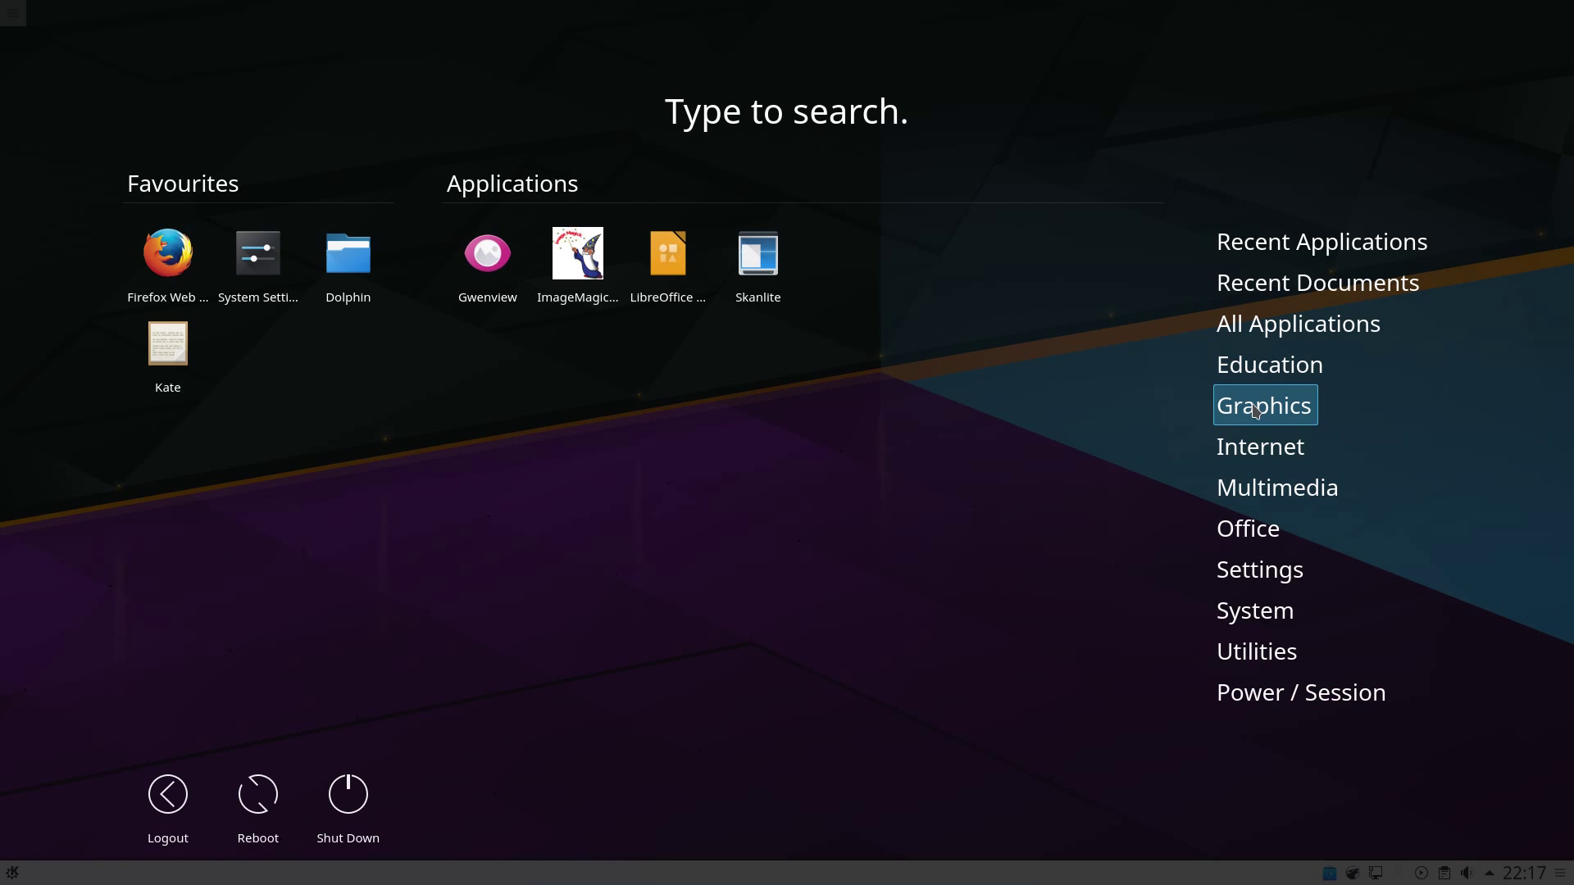
{"action": "right_click", "coordinate": [505, 245]}
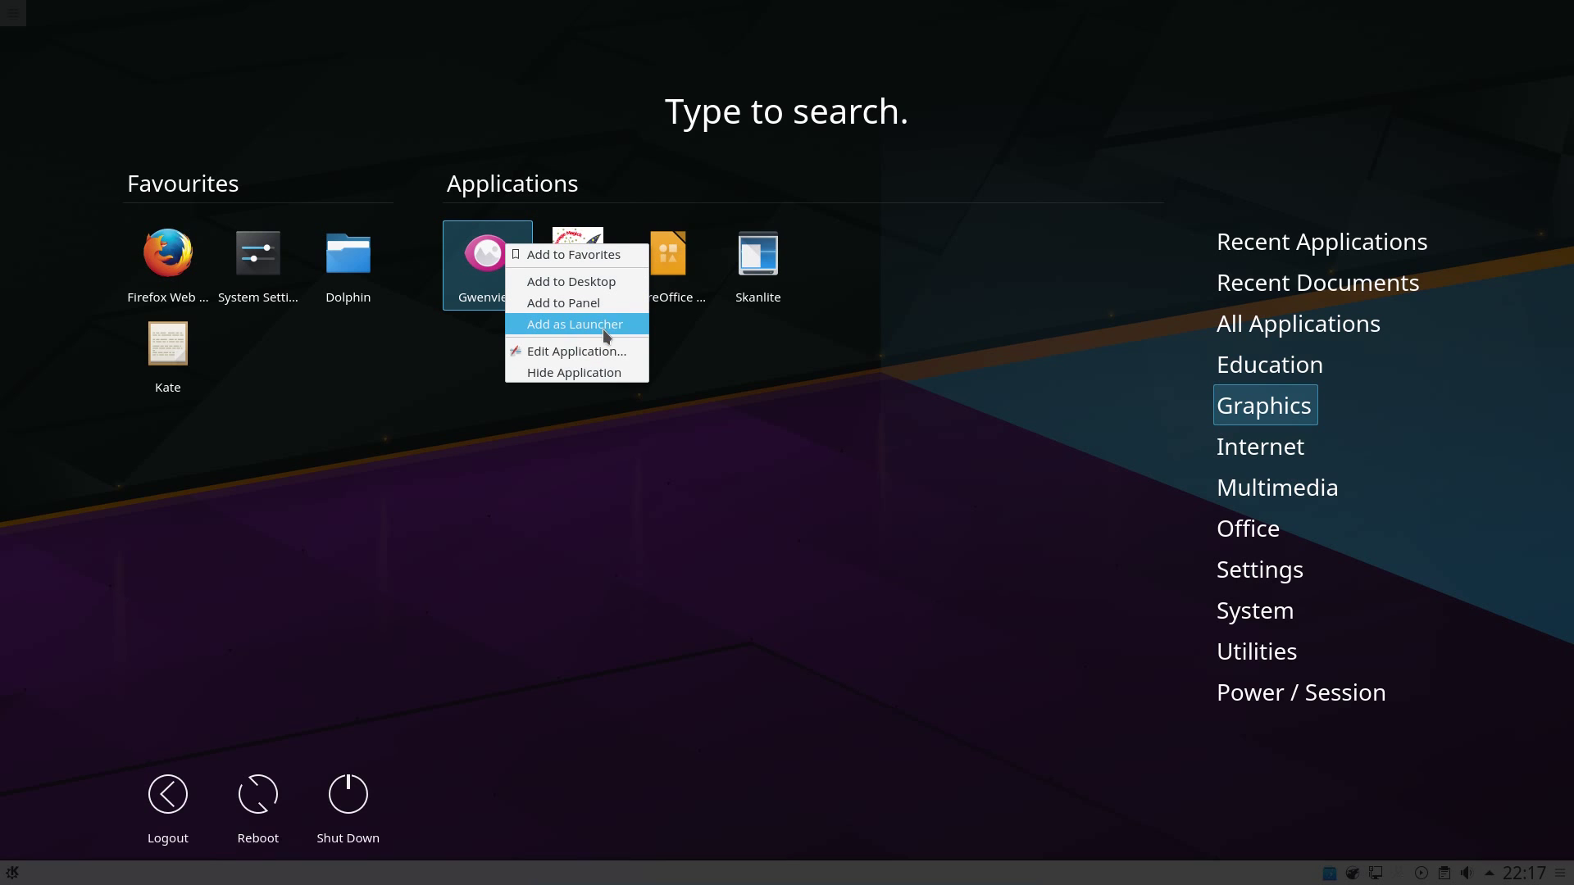
{"action": "left_click", "coordinate": [889, 615]}
{"action": "left_click", "coordinate": [886, 604]}
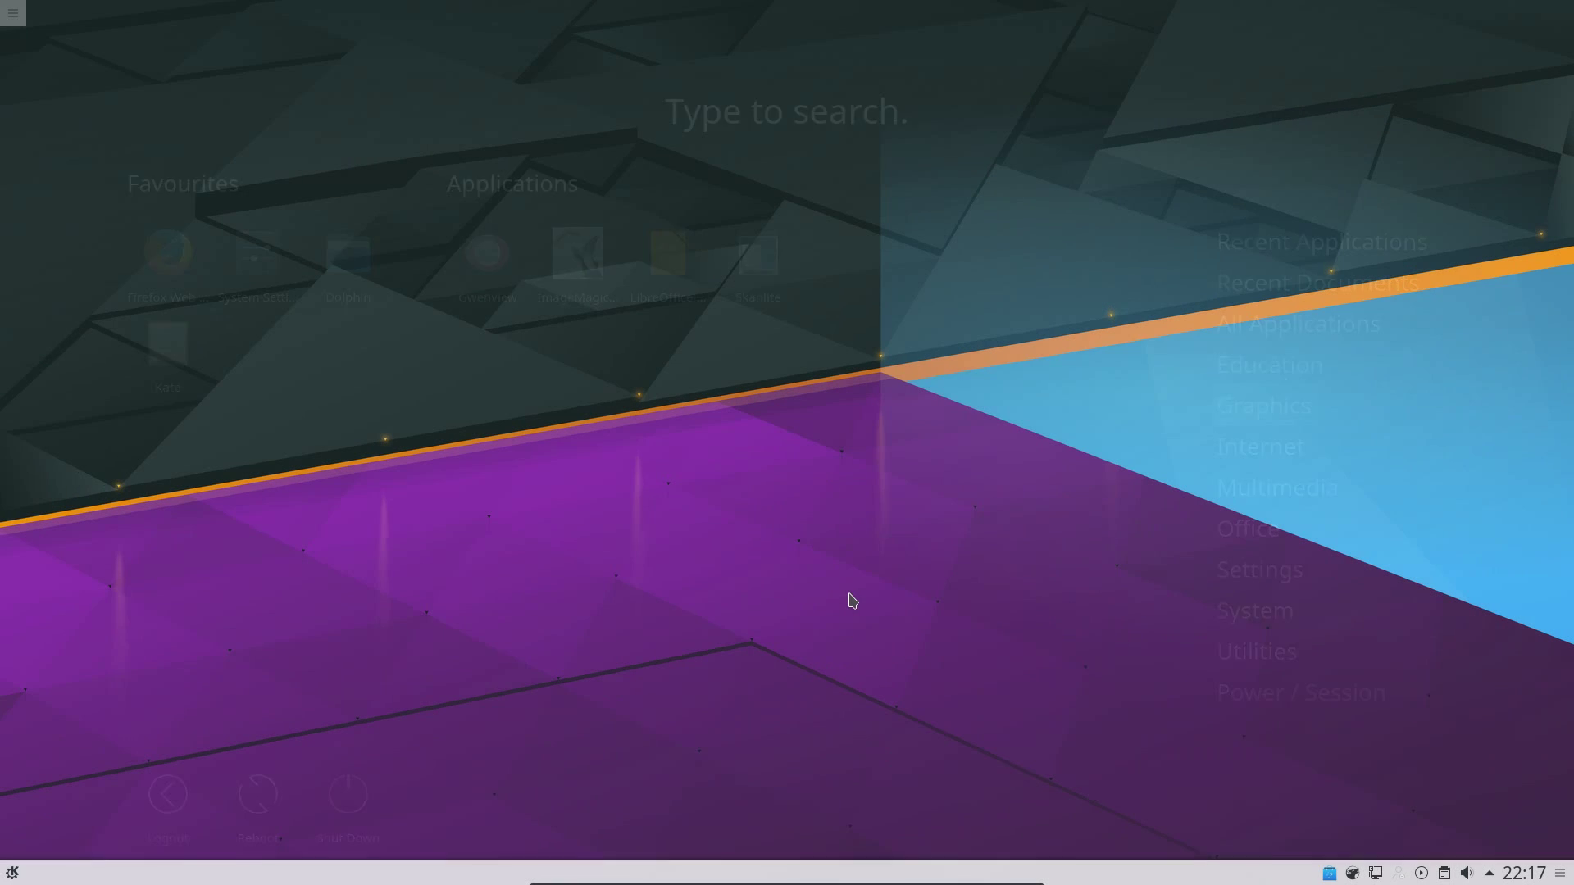
Step: Uncheck 'Show the desktop toolbox' in Desktop Settings Tweaks, apply, and close with OK
{"action": "left_click", "coordinate": [13, 14]}
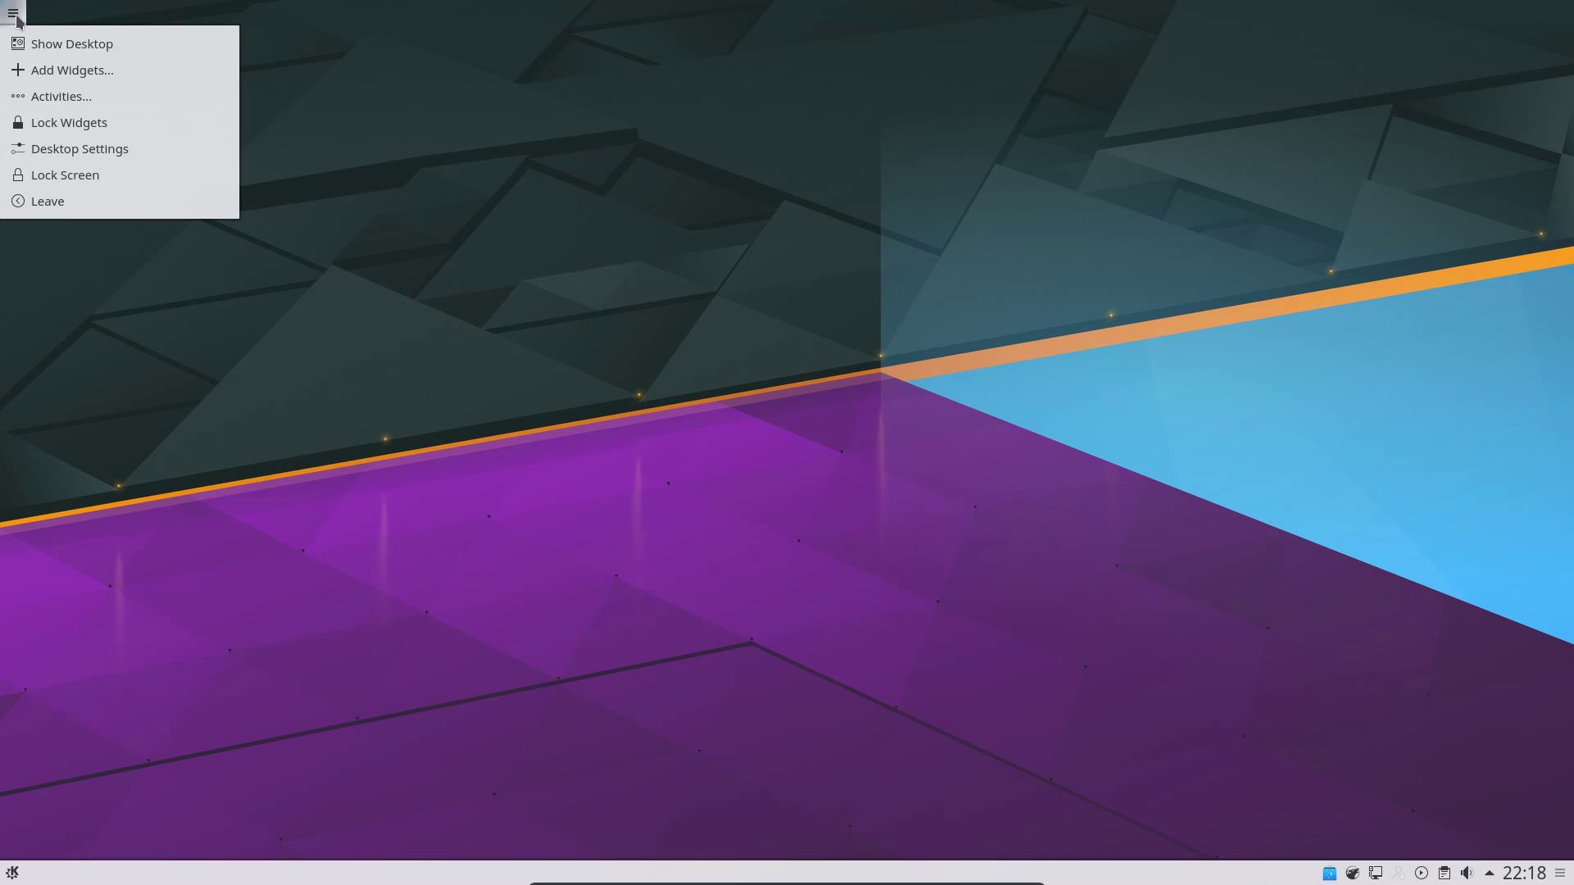
{"action": "right_click", "coordinate": [386, 80]}
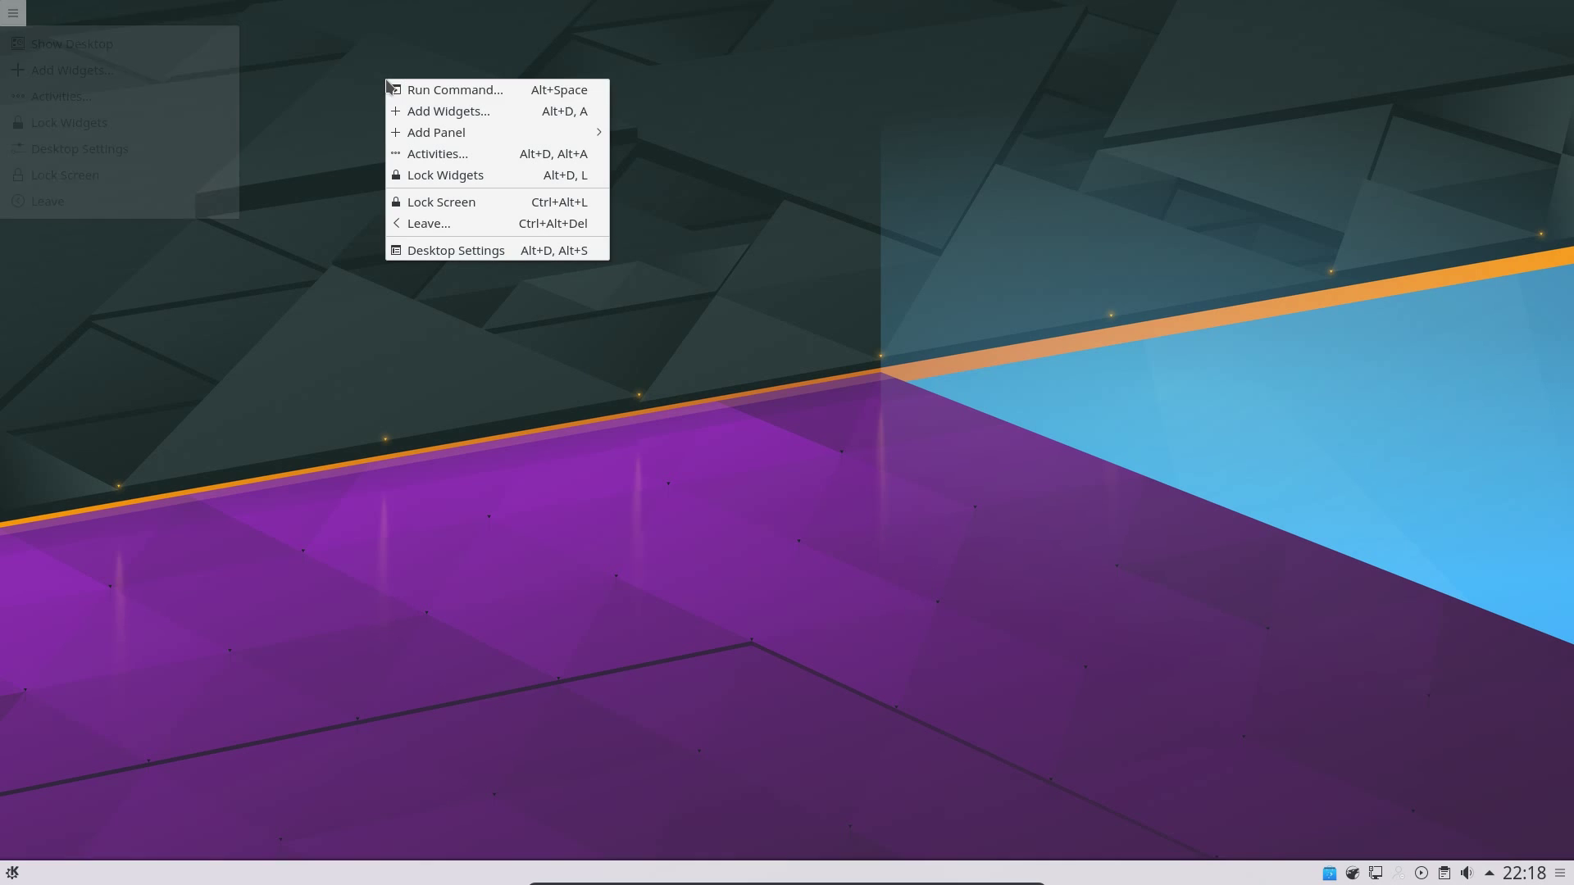
{"action": "left_click", "coordinate": [492, 256]}
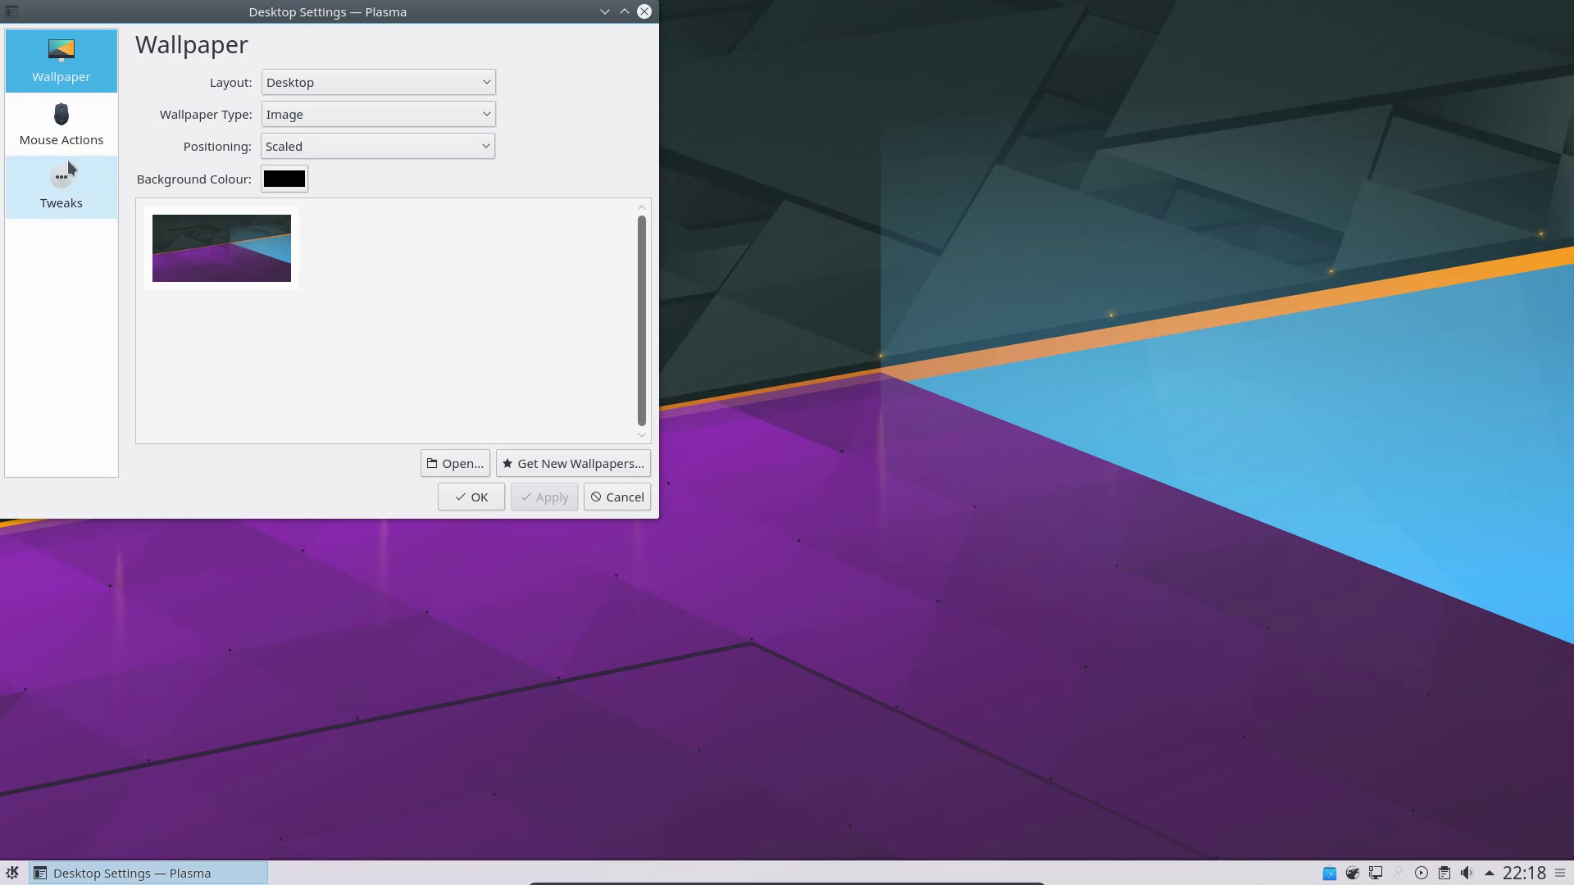
{"action": "left_click", "coordinate": [58, 204]}
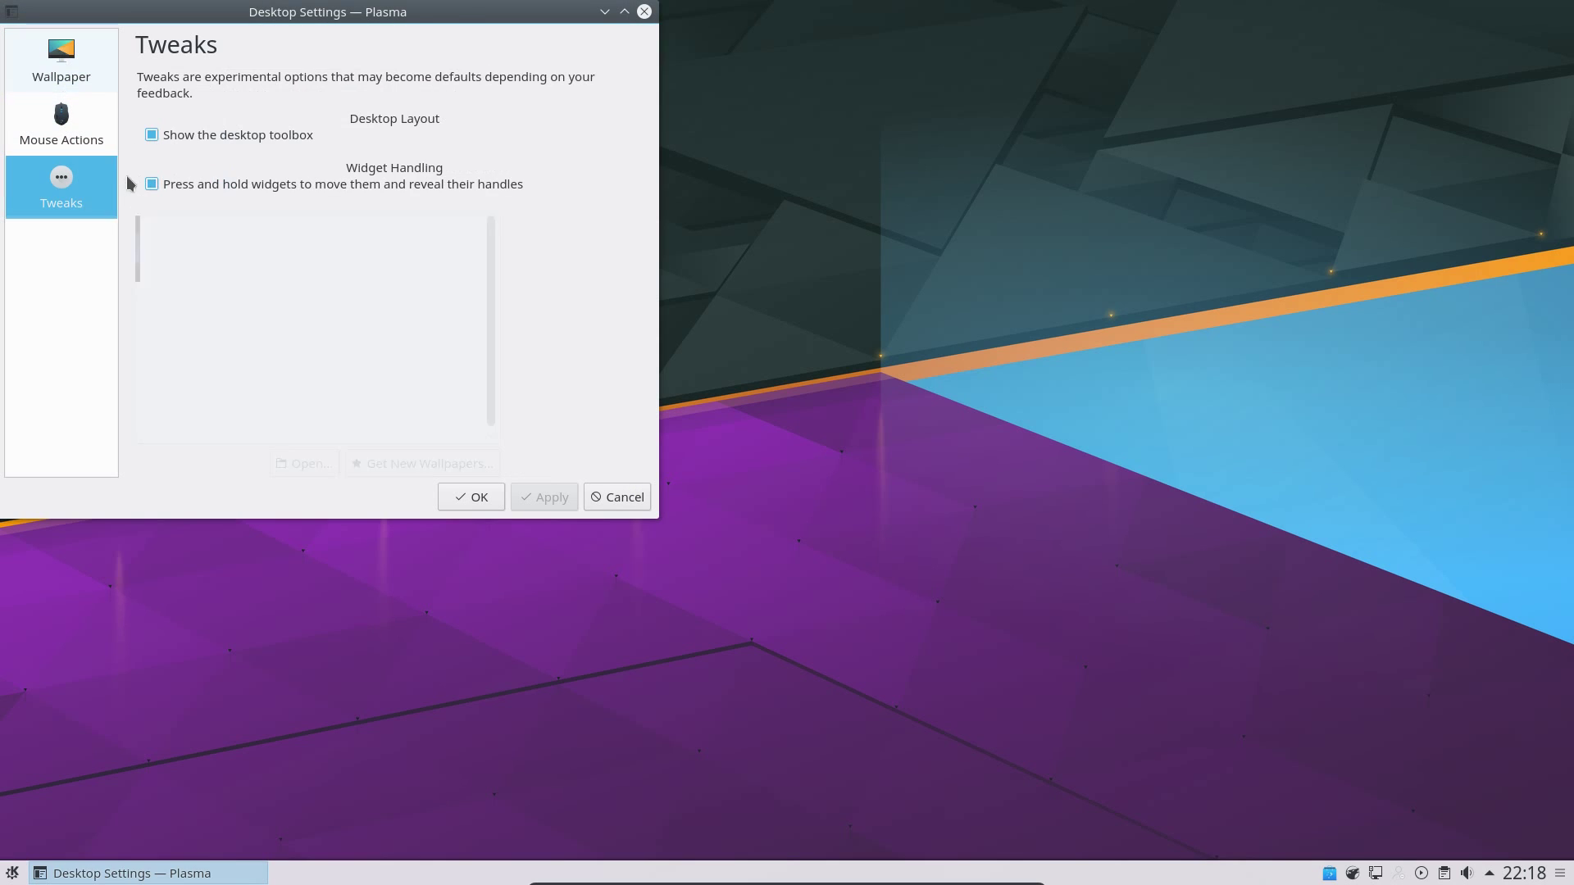
{"action": "left_click", "coordinate": [209, 135]}
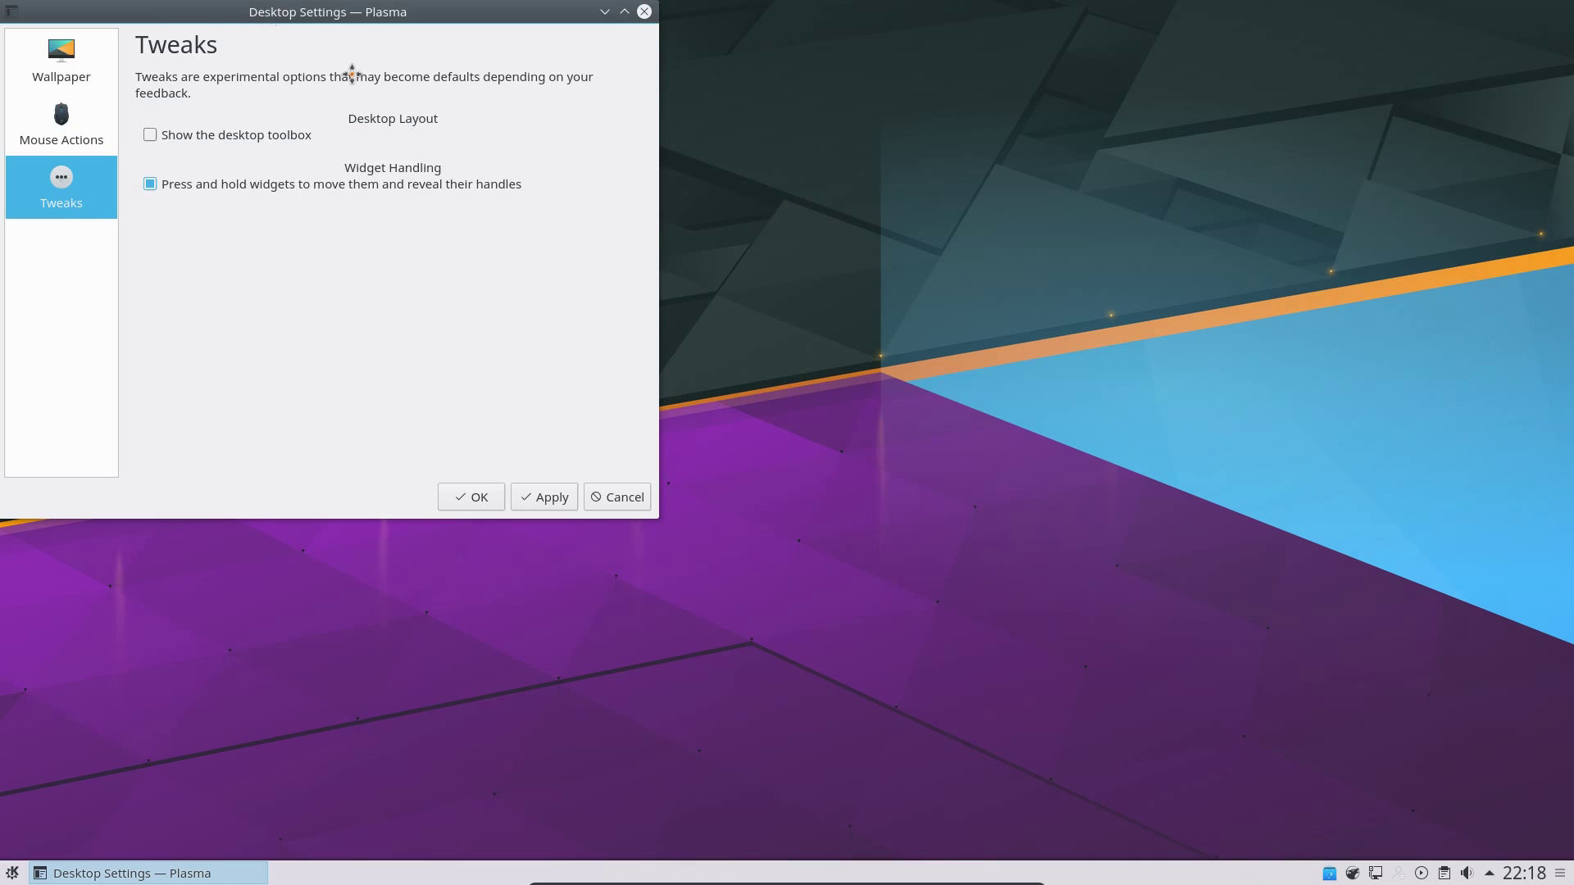
{"action": "left_click_drag", "start_coordinate": [401, 80], "coordinate": [691, 240]}
{"action": "left_click", "coordinate": [842, 659]}
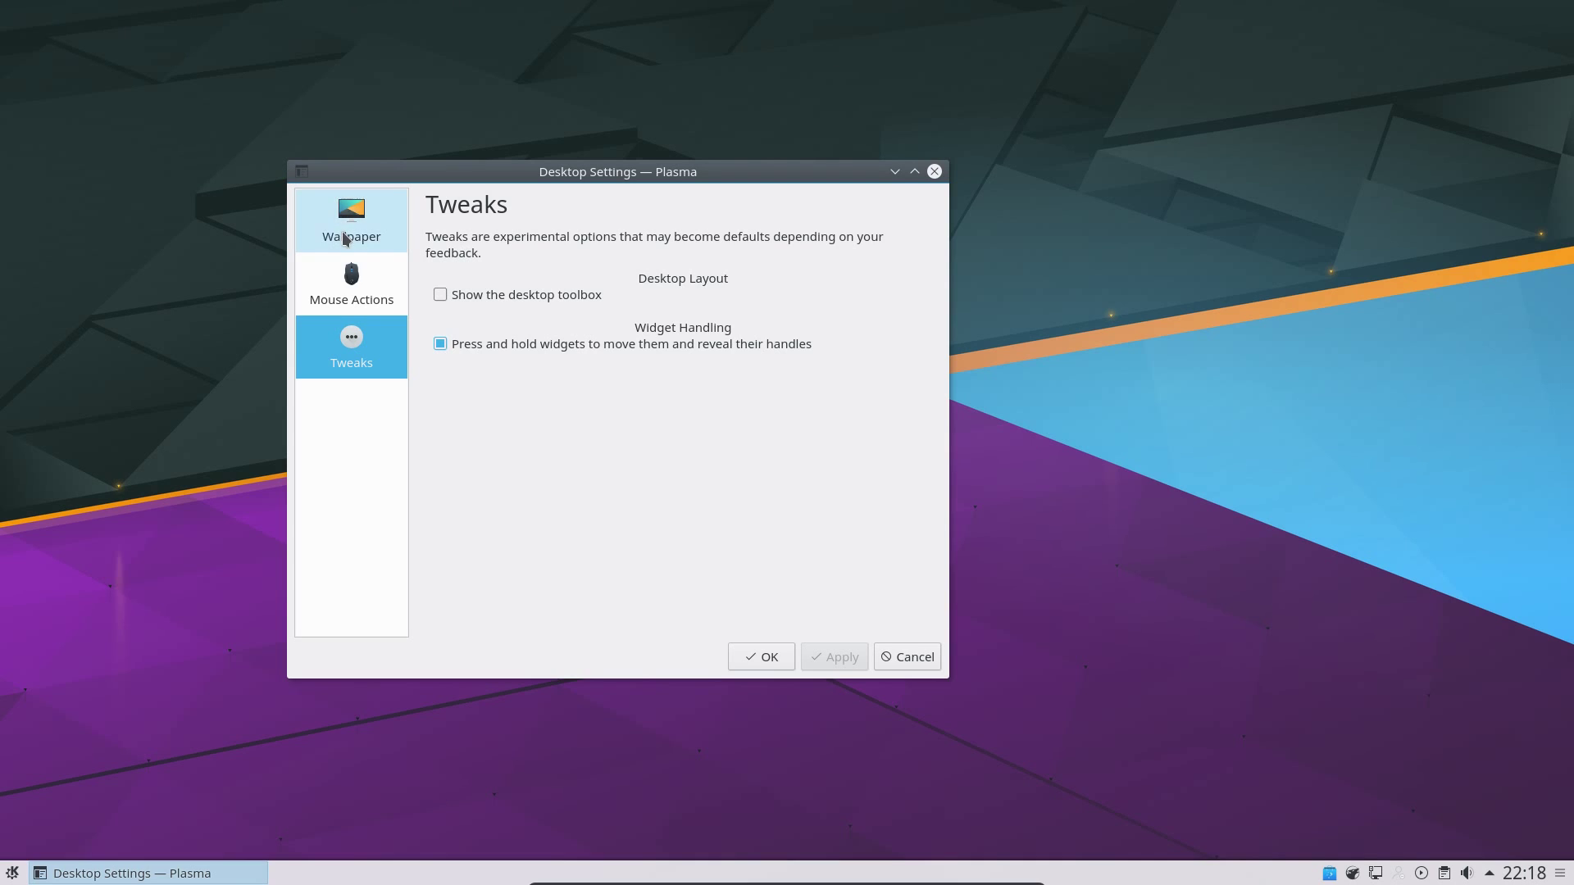
{"action": "left_click", "coordinate": [397, 238]}
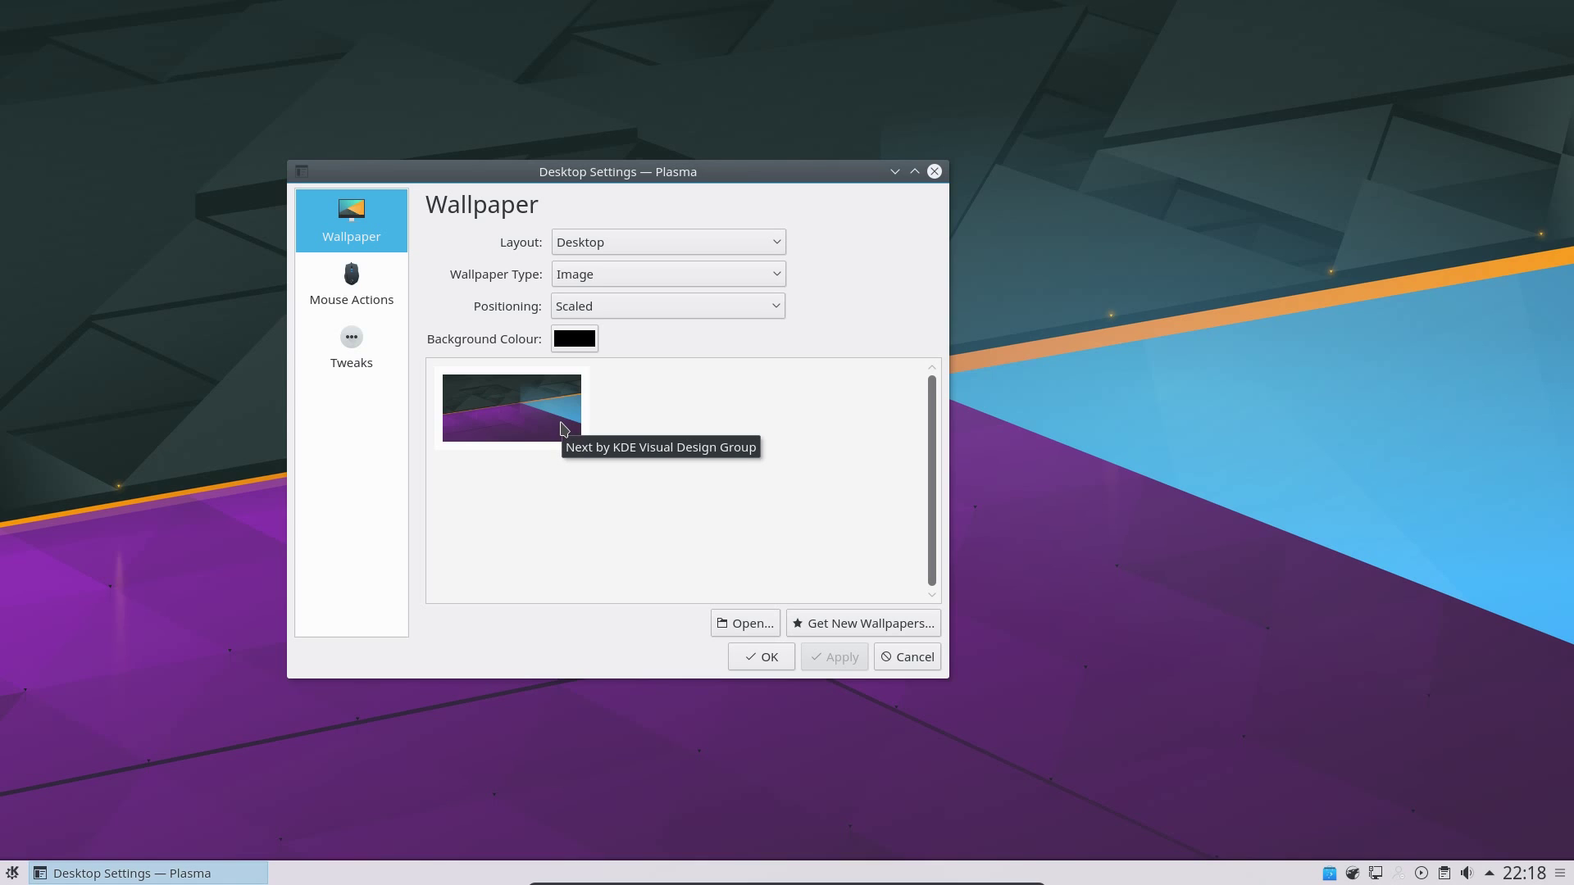
{"action": "left_click", "coordinate": [778, 660]}
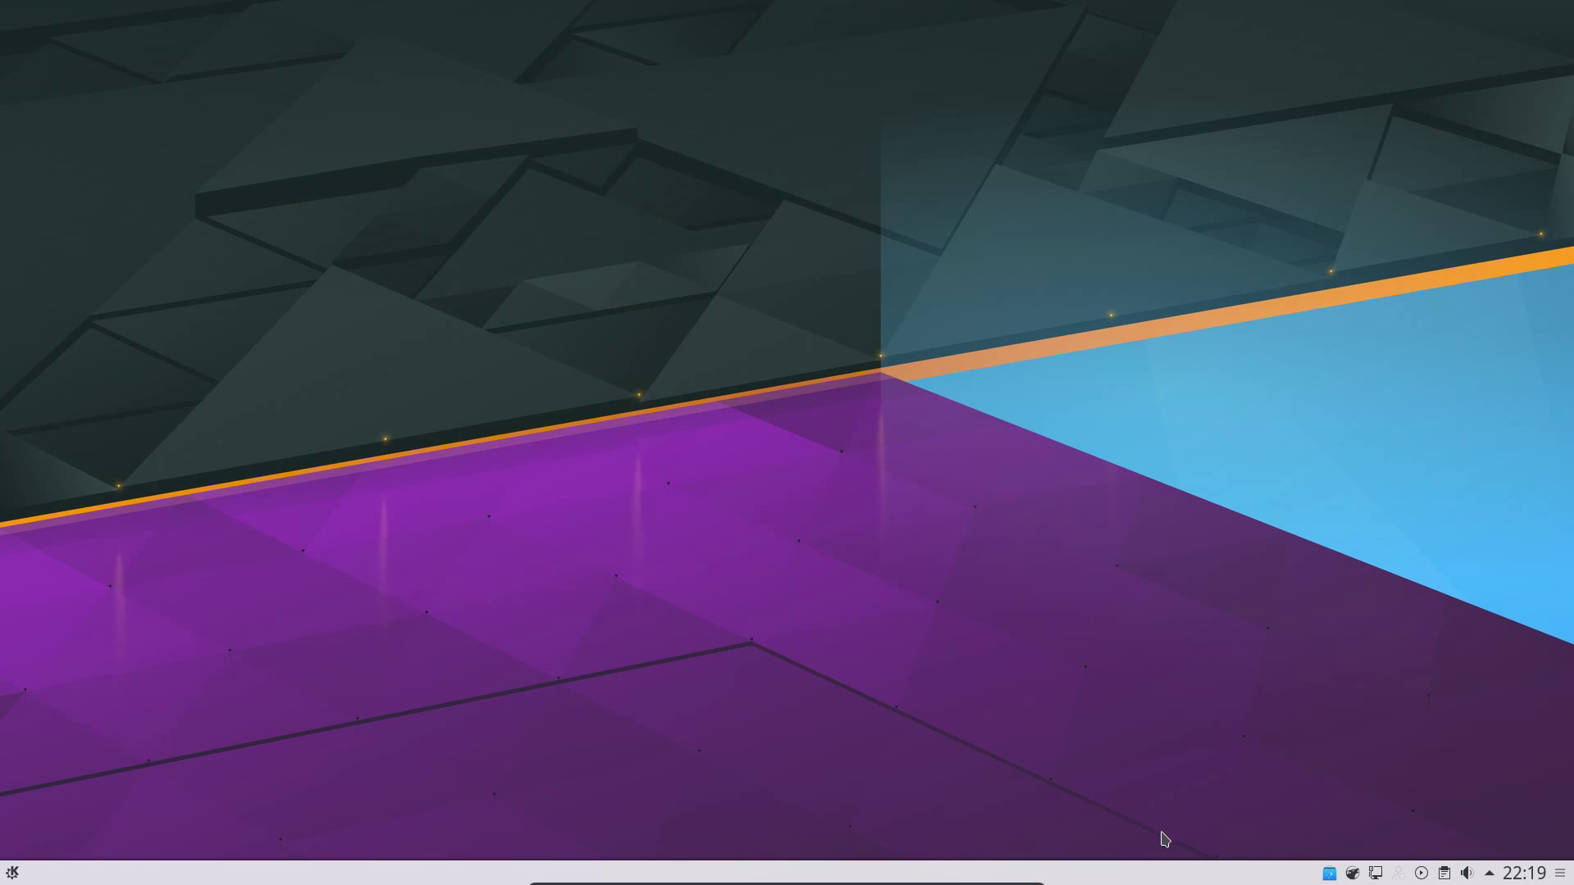
Step: View and dismiss the clock's calendar, then expand the system tray's status and notifications
{"action": "left_click", "coordinate": [1517, 878]}
{"action": "left_click", "coordinate": [1517, 878]}
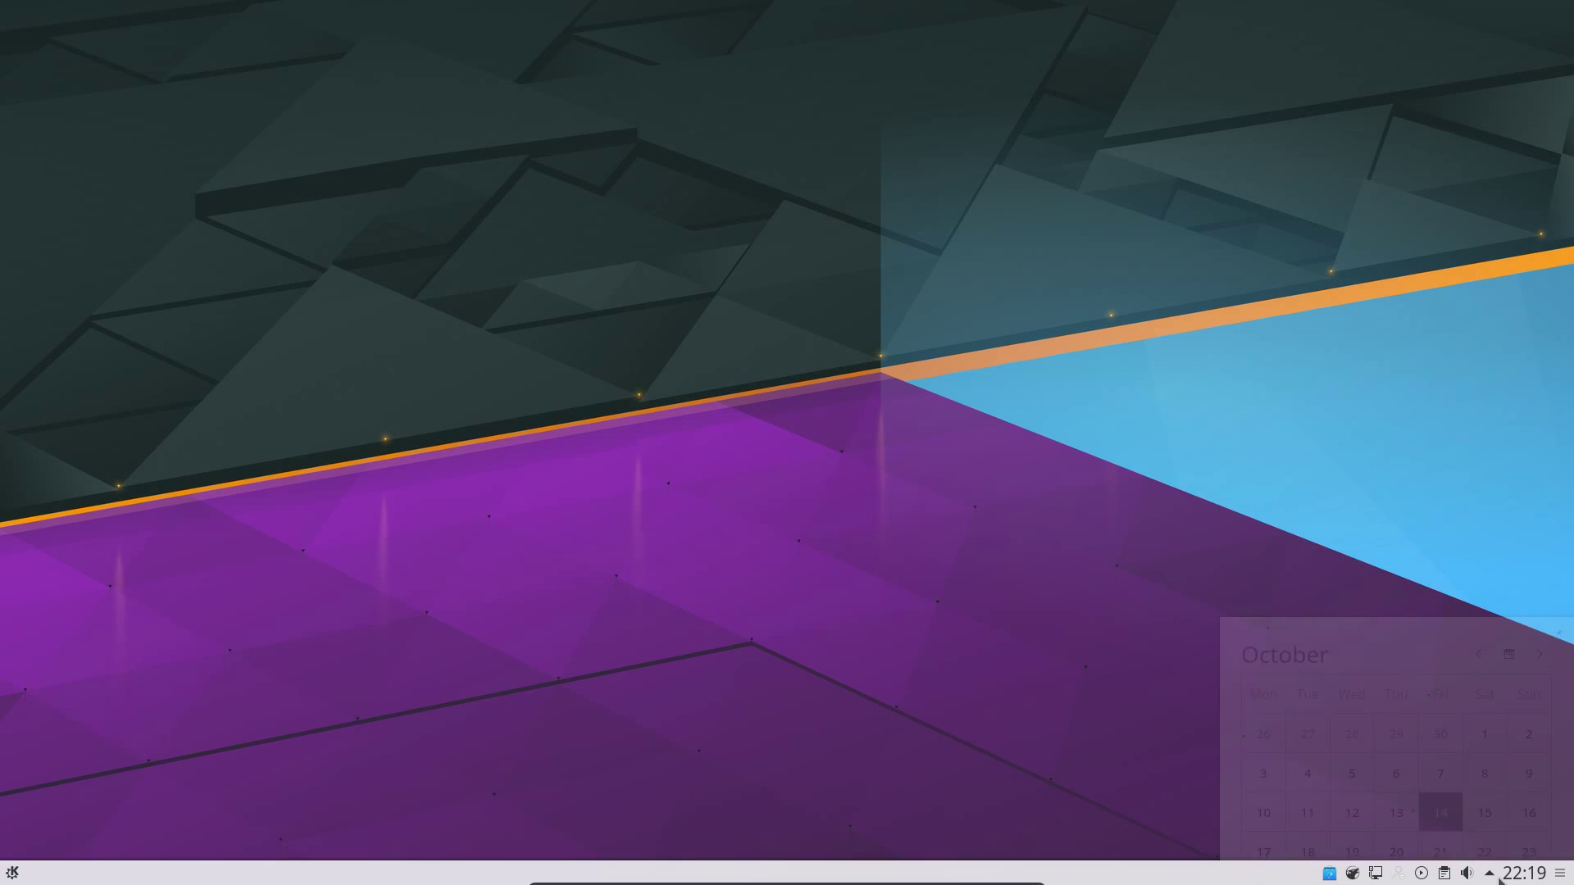
{"action": "left_click", "coordinate": [1489, 874]}
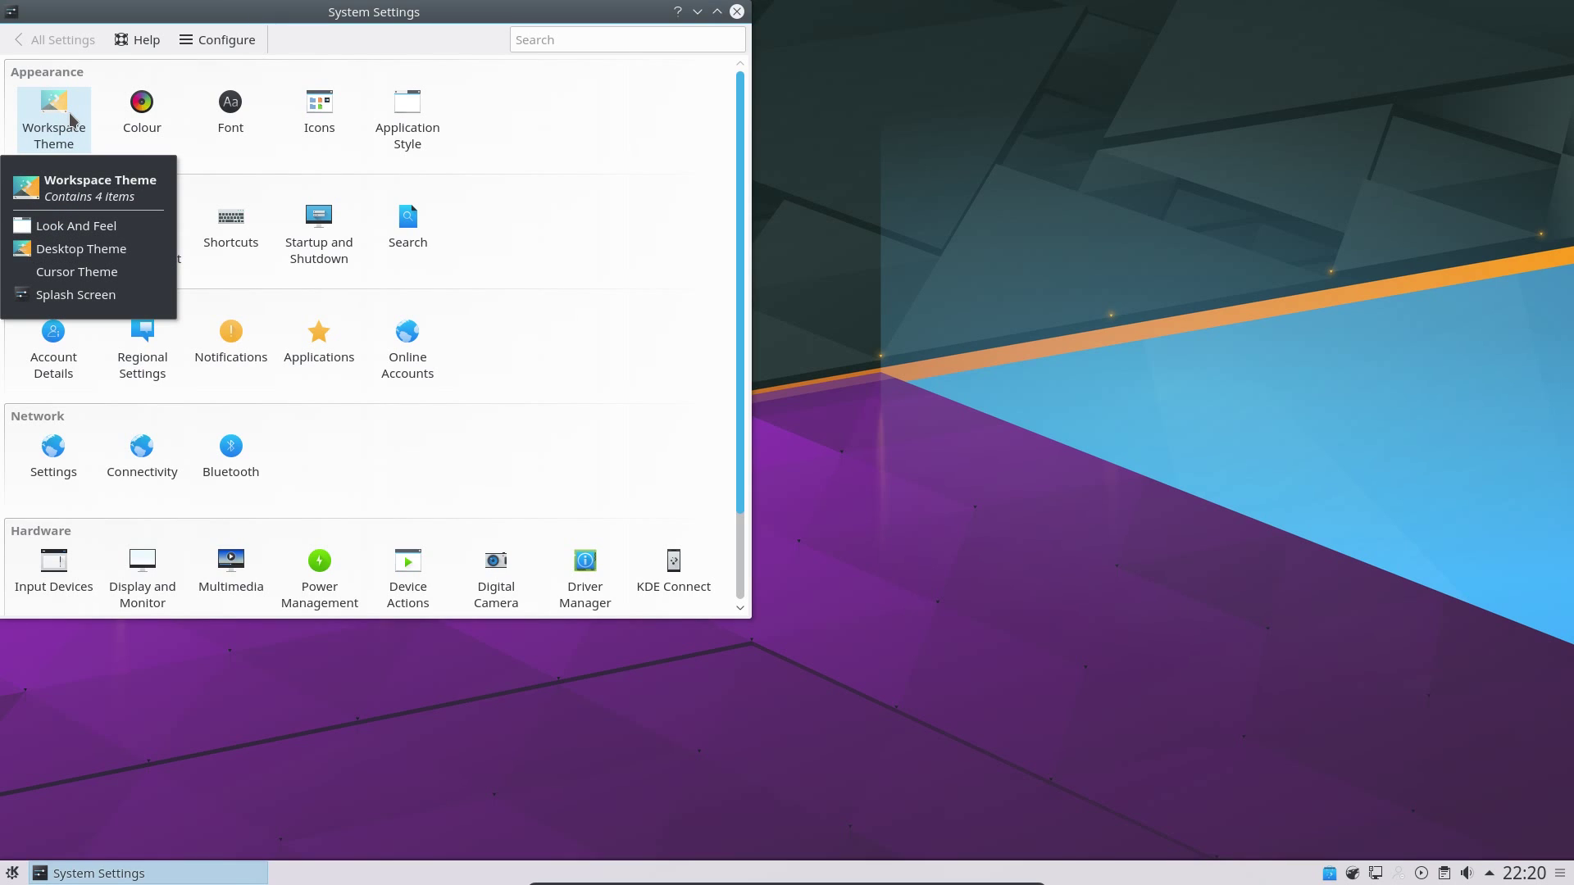
Step: Open the Workspace Theme settings to see Air, Breeze Dark, Breeze Light, Breeze and Oxygen
{"action": "left_click", "coordinate": [54, 115]}
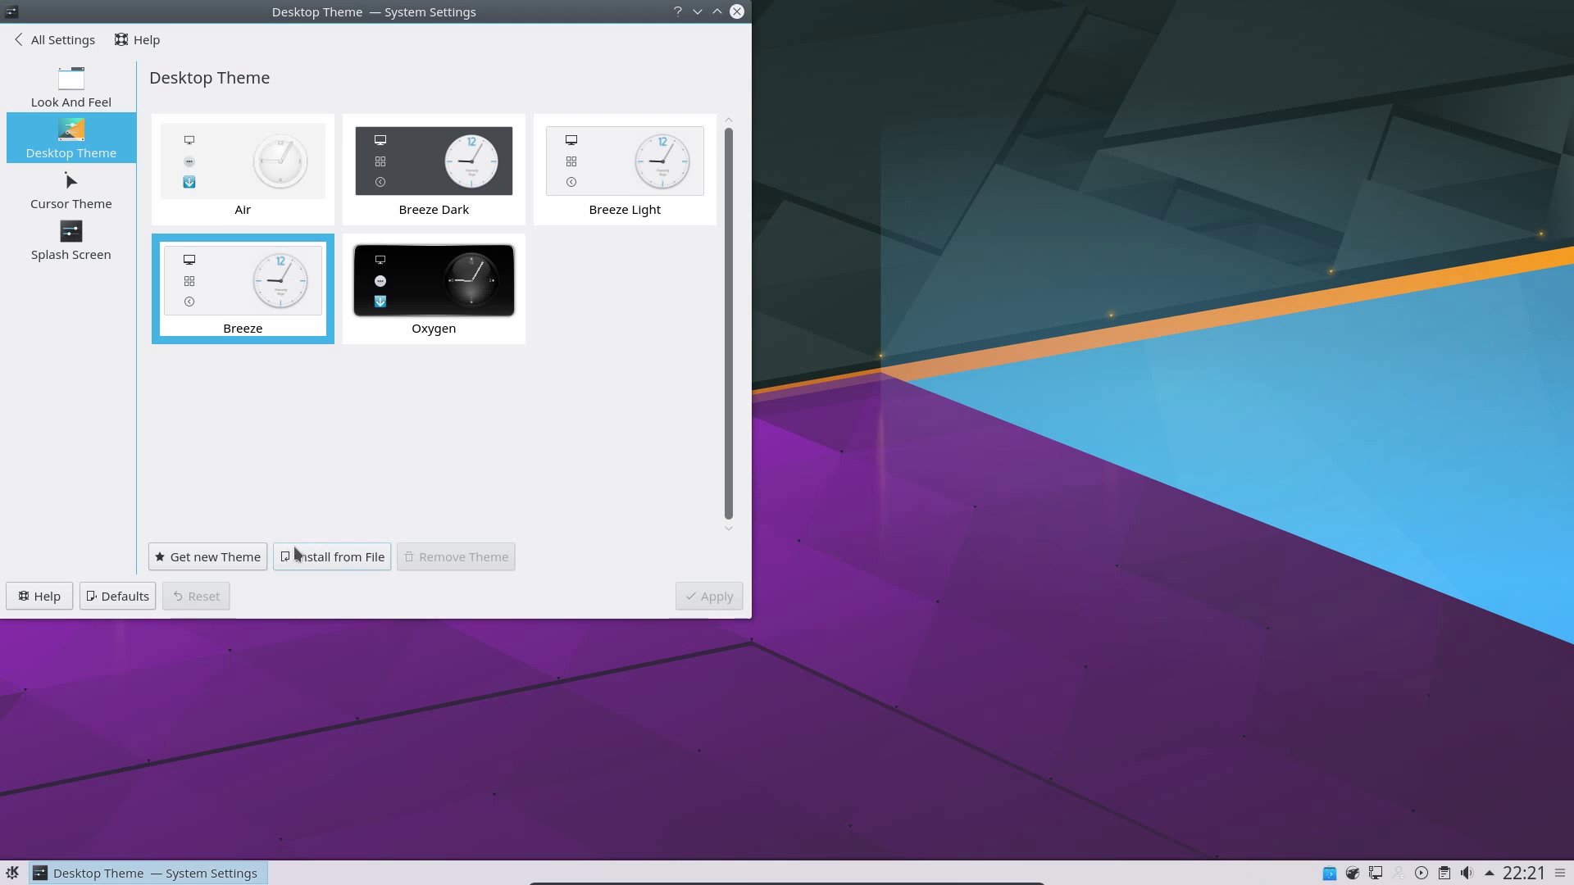
Step: Try Get new Theme, then close the Firefox error 401 search and the failed installer
{"action": "left_click", "coordinate": [259, 557]}
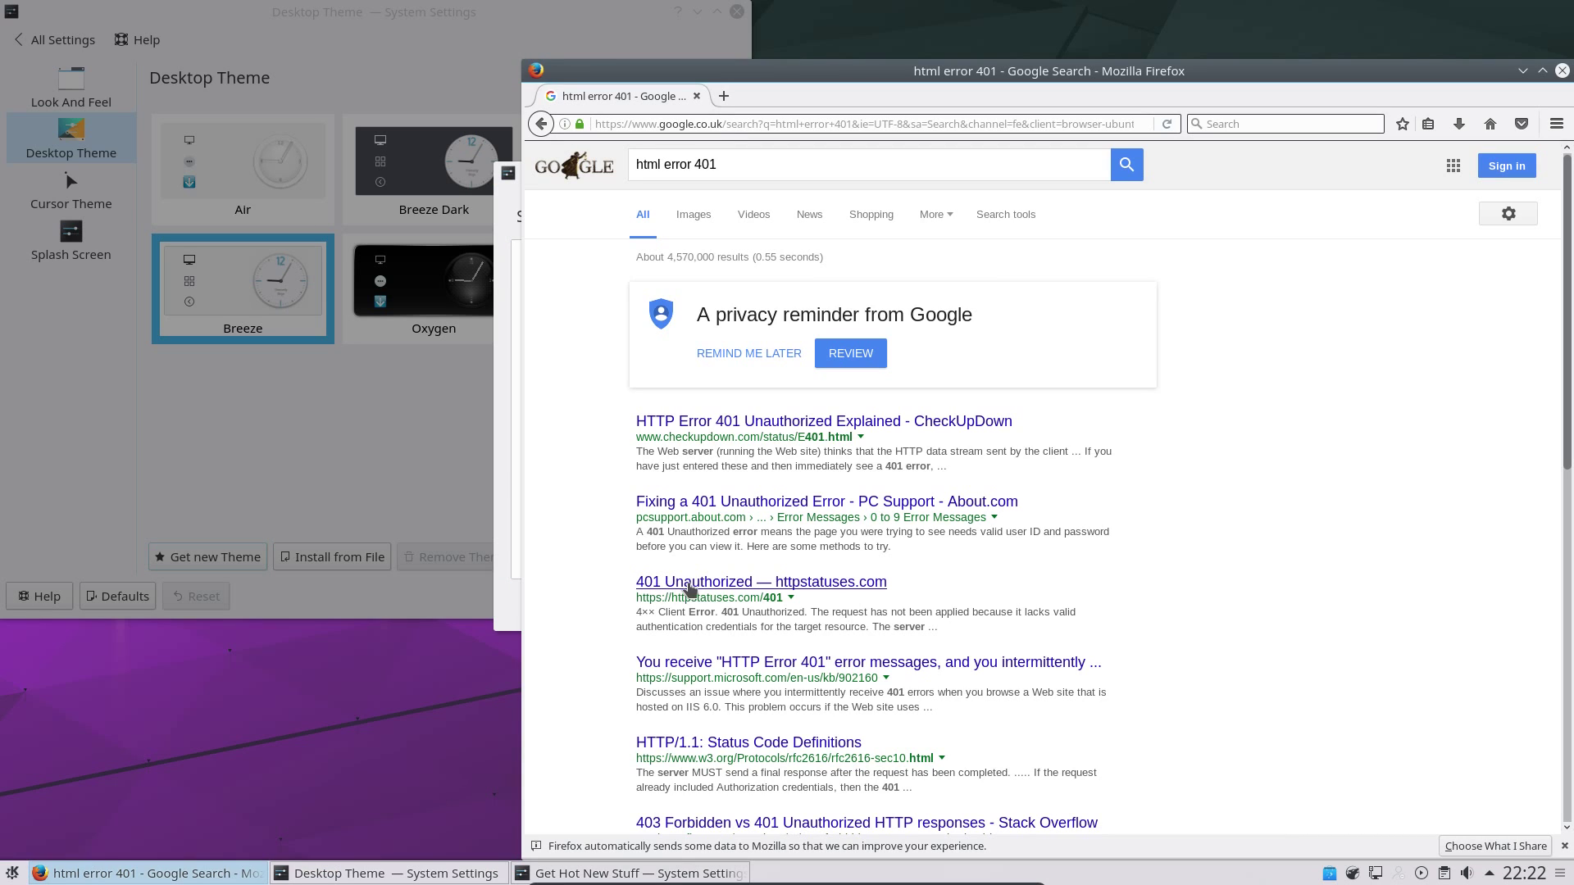
{"action": "left_click", "coordinate": [1562, 70]}
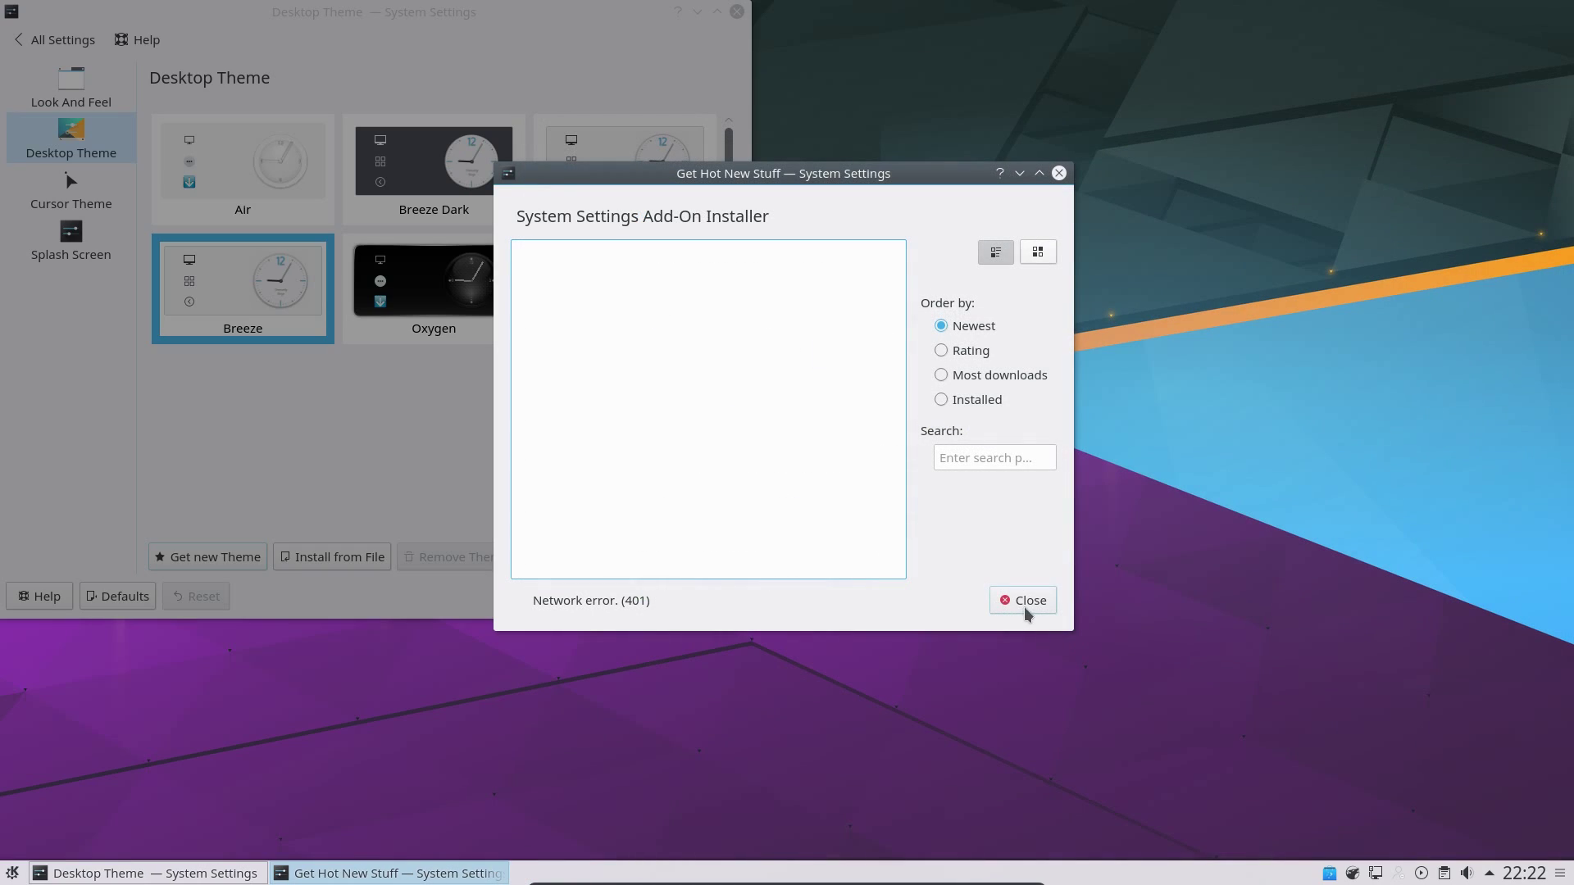
{"action": "left_click", "coordinate": [1023, 606]}
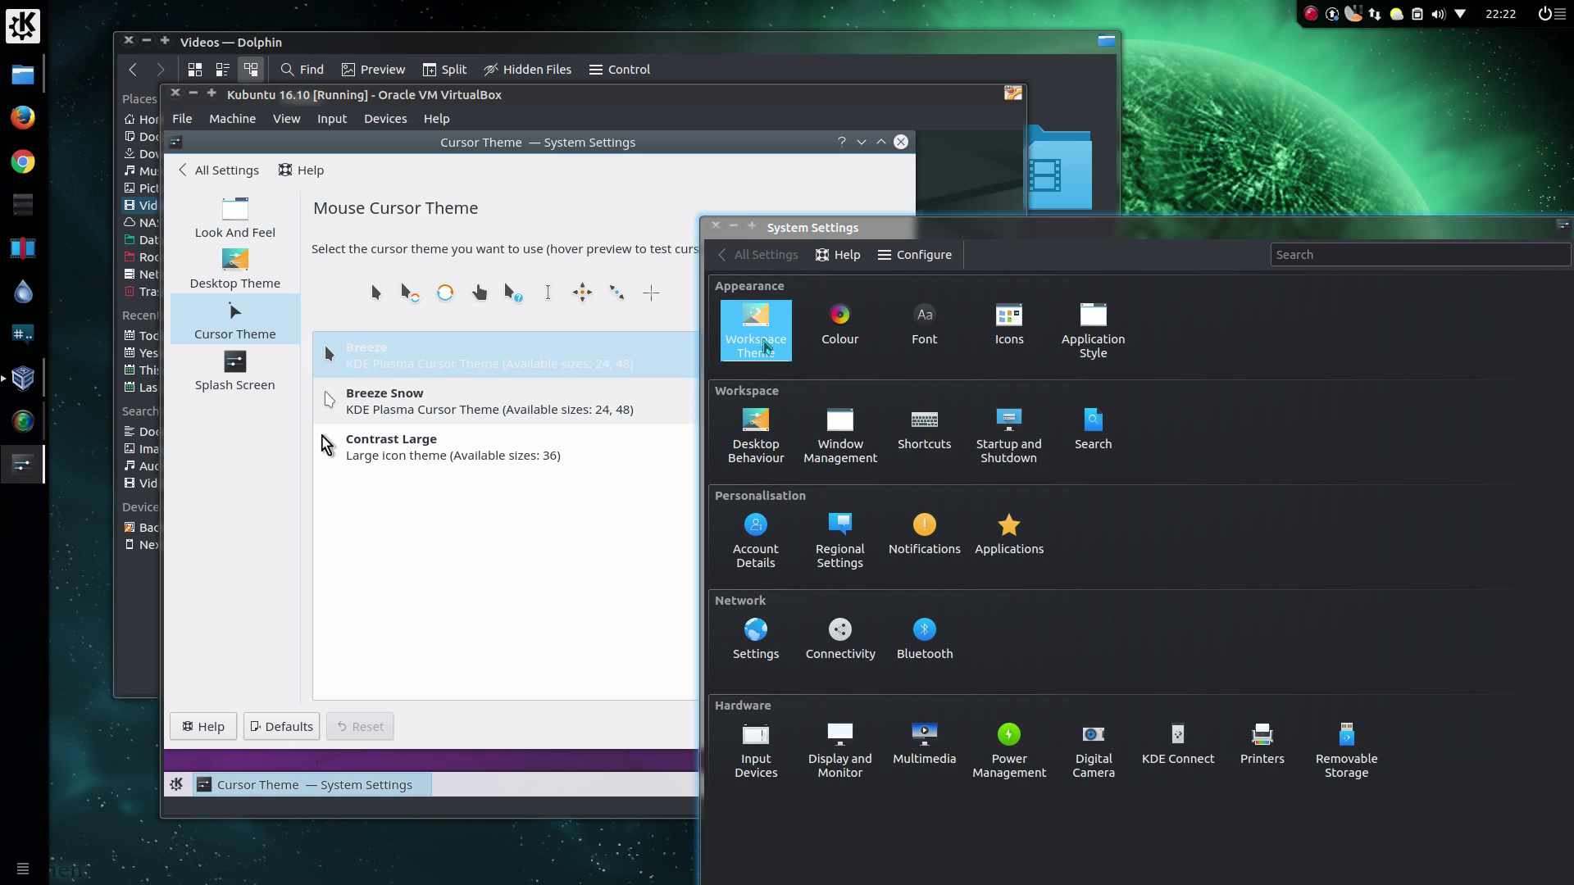
Step: Go to Workspace Theme's Desktop Theme page and retry Get new Theme
{"action": "left_click", "coordinate": [764, 346]}
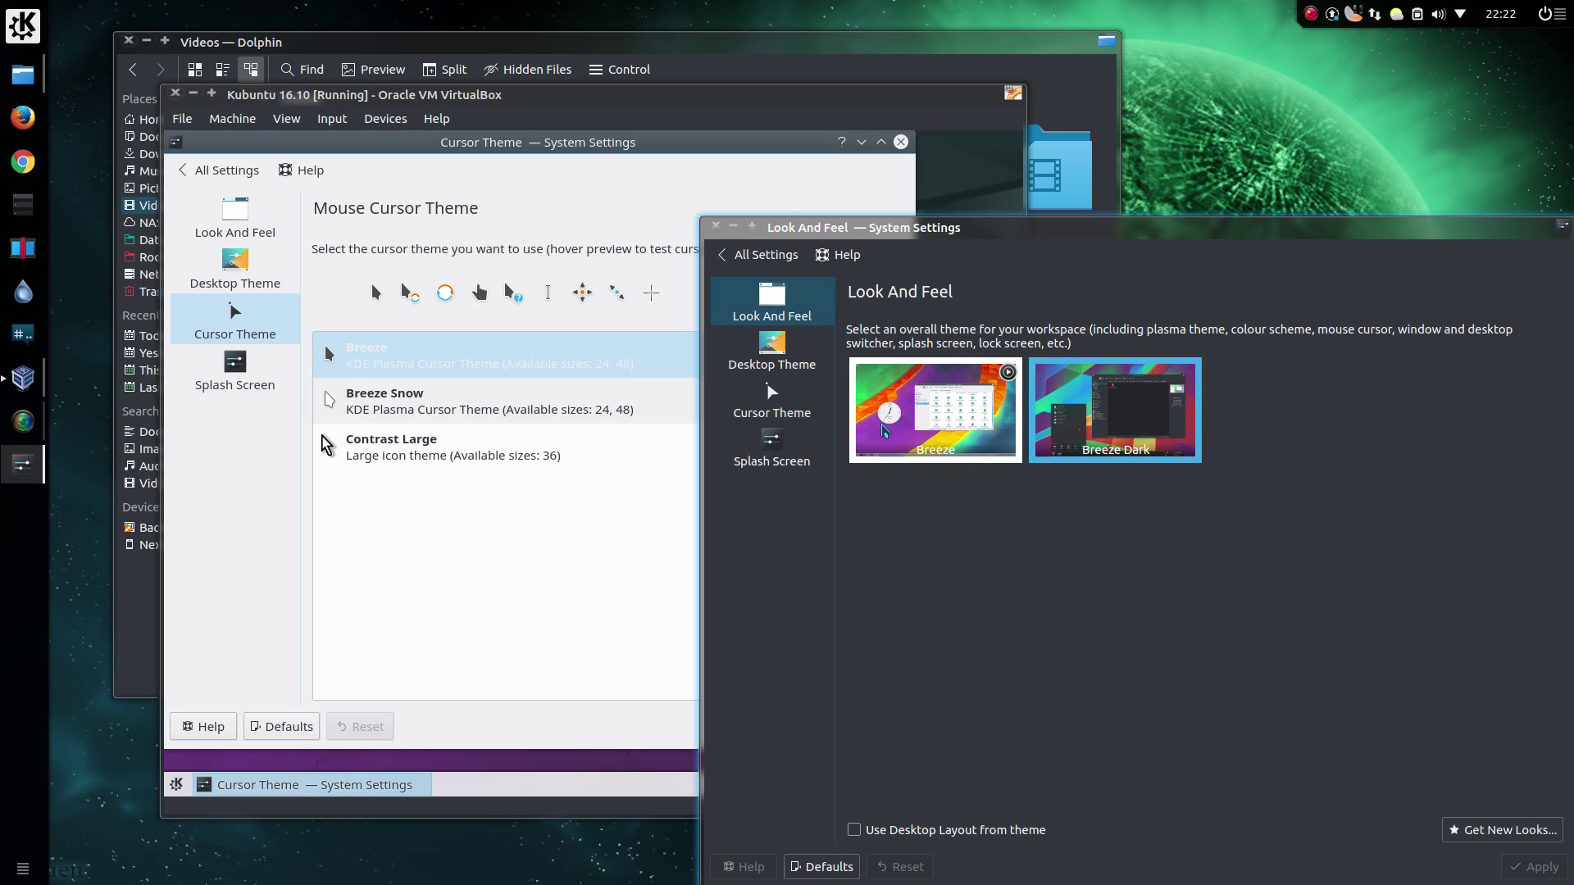
{"action": "left_click", "coordinate": [772, 348]}
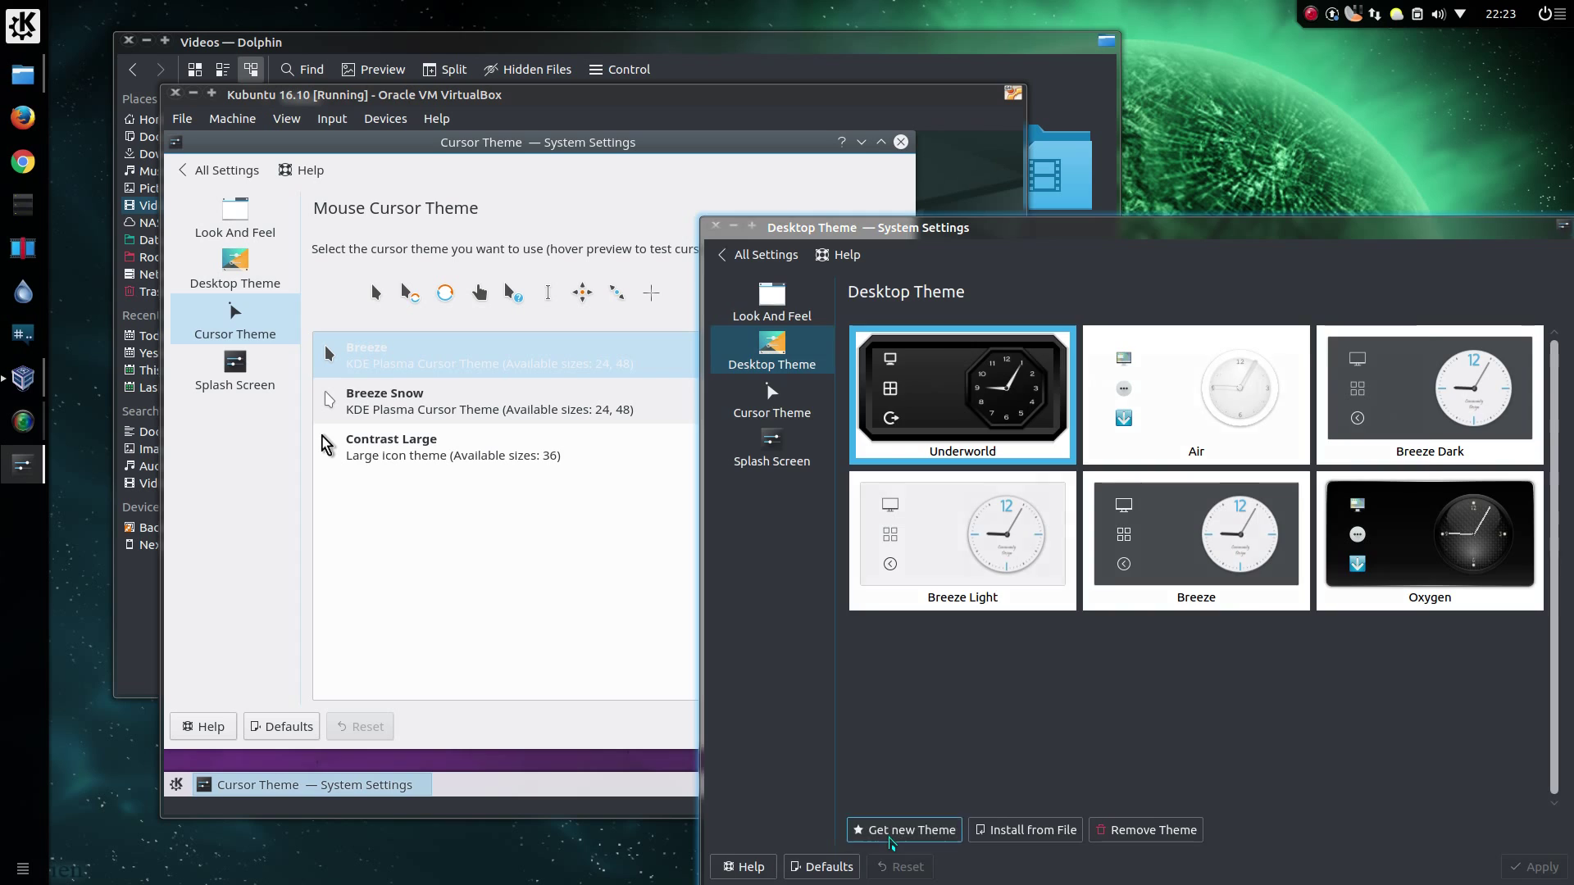
{"action": "left_click", "coordinate": [894, 836]}
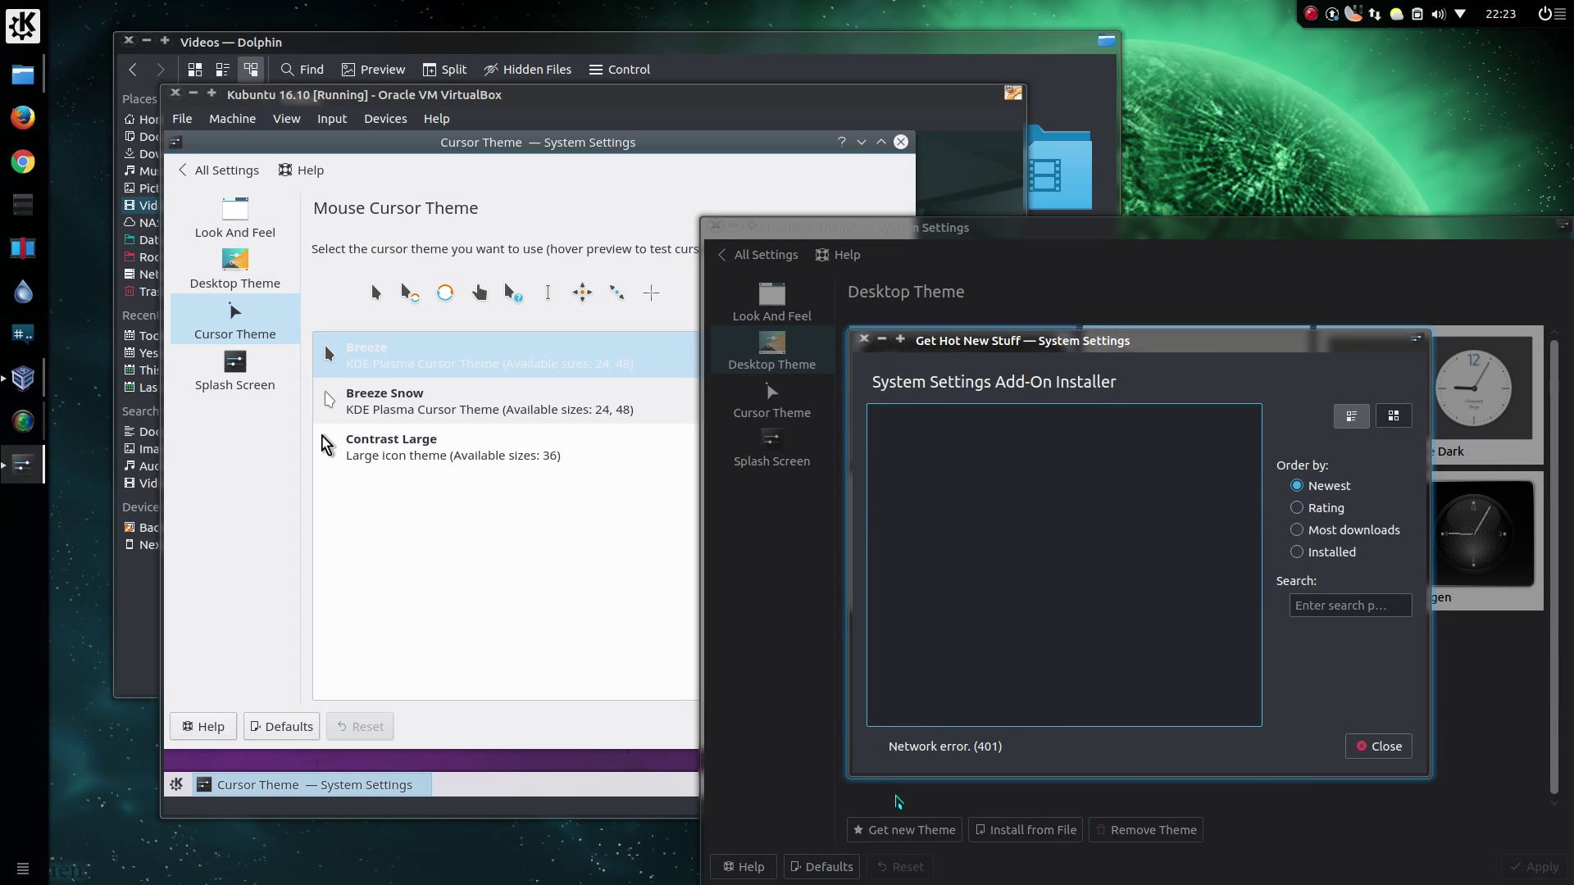